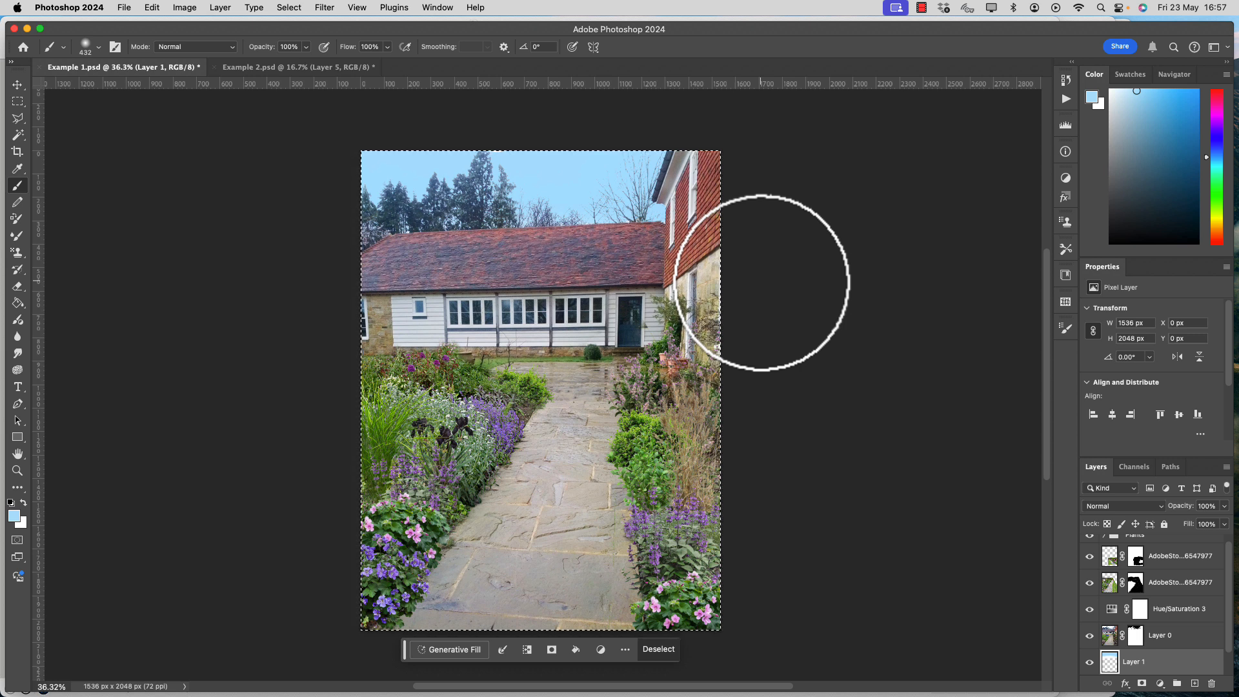
Expand the Plants group, look through the individual plant layers inside it, and collapse the group again.
{"action": "scroll", "coordinate": [1154, 591], "scroll_direction": "up", "scroll_amount": 2}
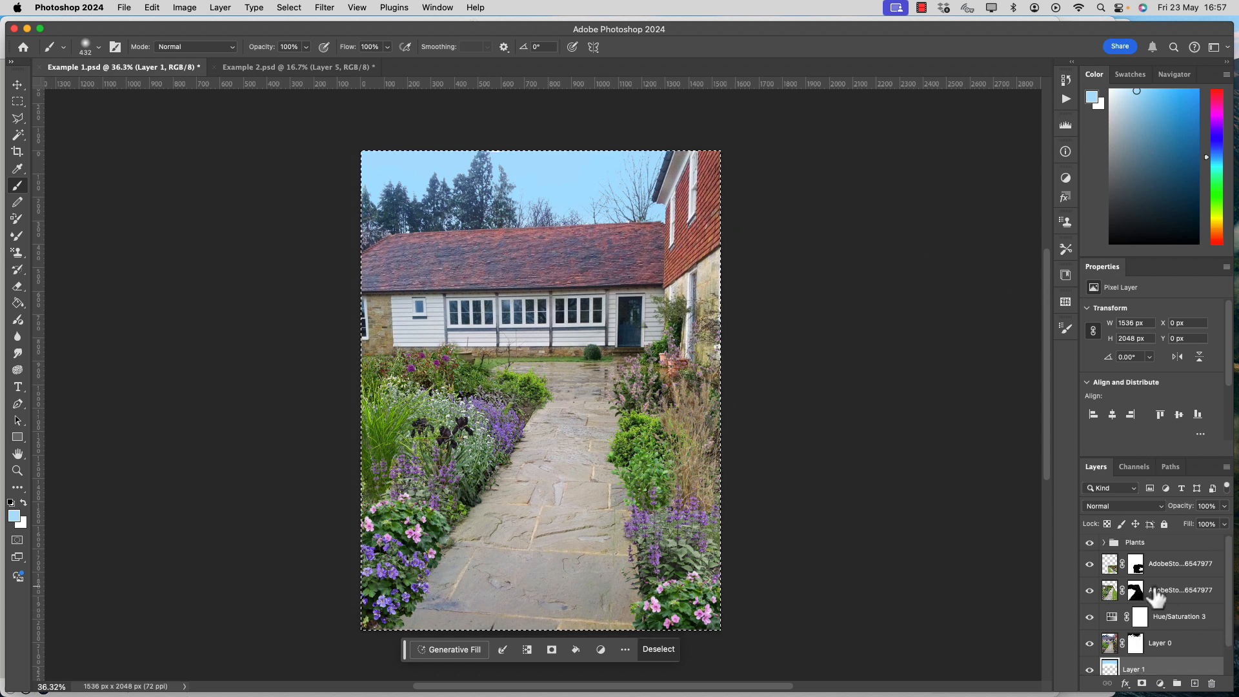
{"action": "left_click", "coordinate": [1104, 543]}
{"action": "scroll", "coordinate": [1162, 597], "scroll_direction": "down", "scroll_amount": 1}
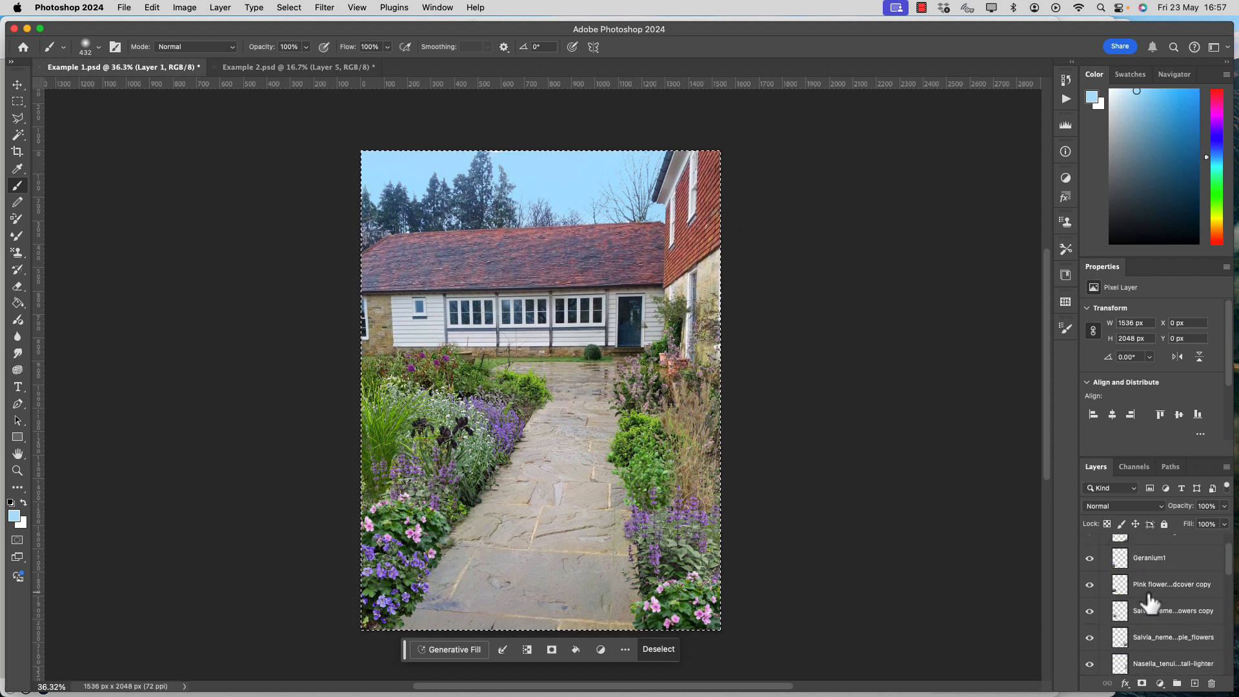
{"action": "scroll", "coordinate": [1153, 617], "scroll_direction": "down", "scroll_amount": 4}
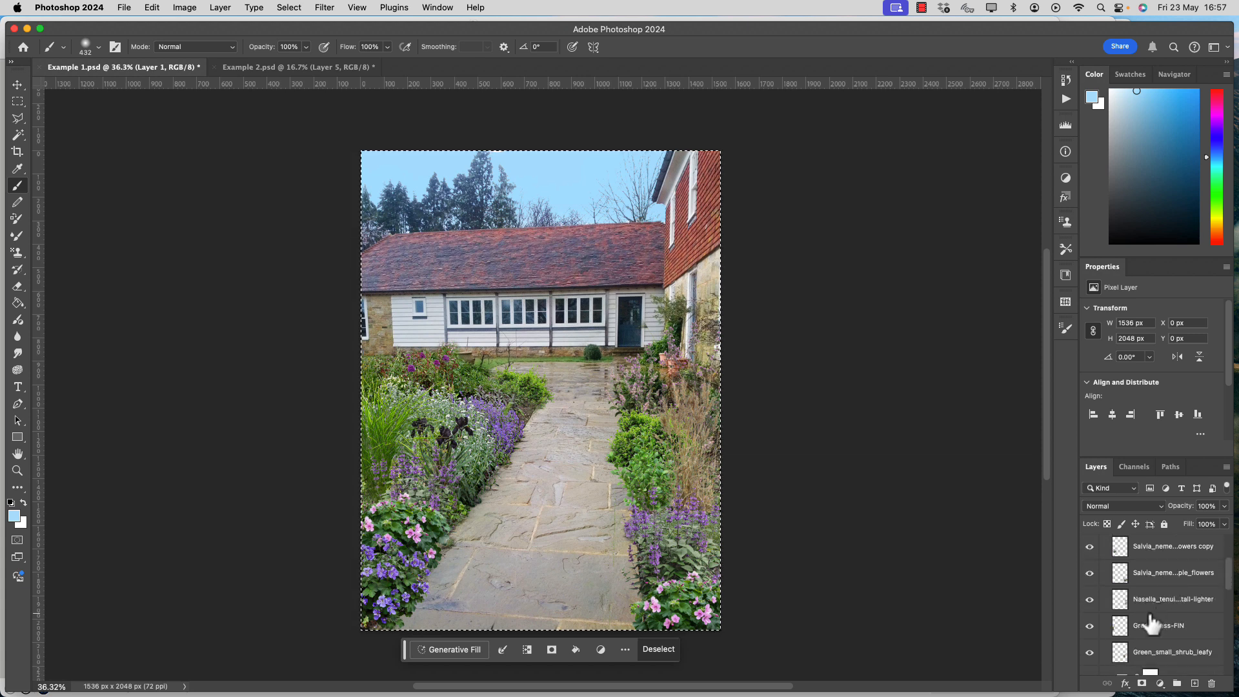
{"action": "scroll", "coordinate": [1162, 597], "scroll_direction": "up", "scroll_amount": 5}
{"action": "left_click", "coordinate": [1104, 543]}
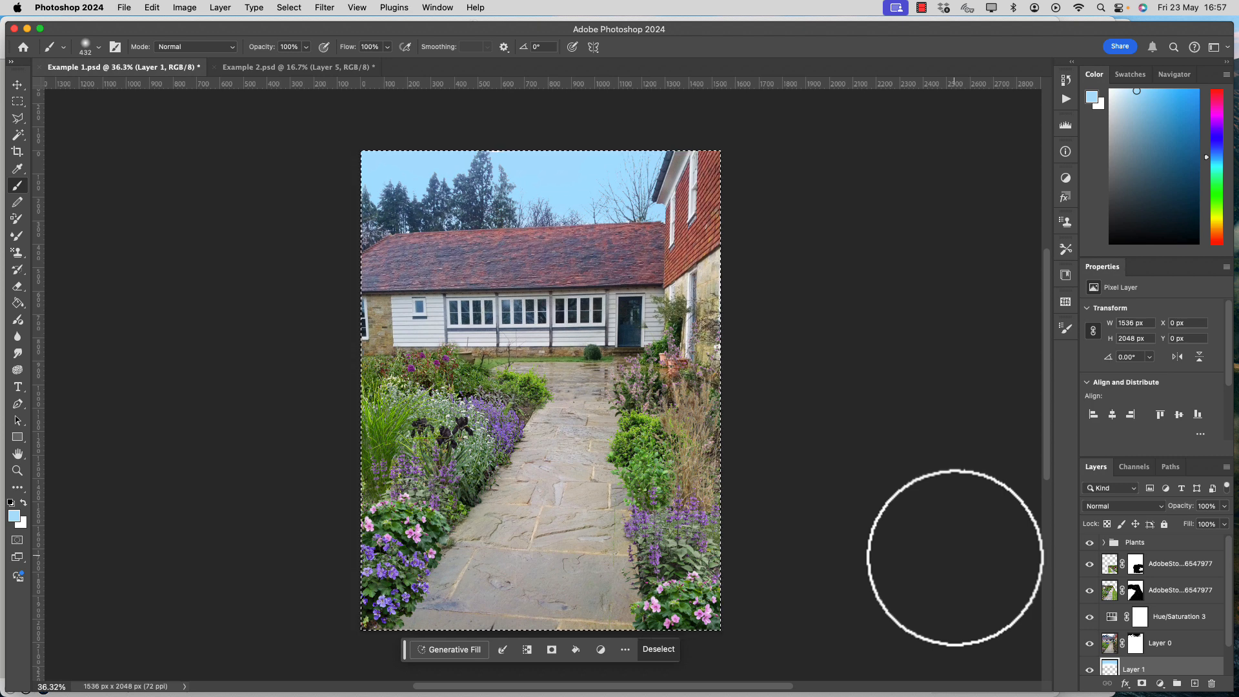
Place the Acer truncatum - japanese-maple PNG from the Trees folder into Example 1.psd and move its layer above the Plants group.
{"action": "key", "text": "super+Tab"}
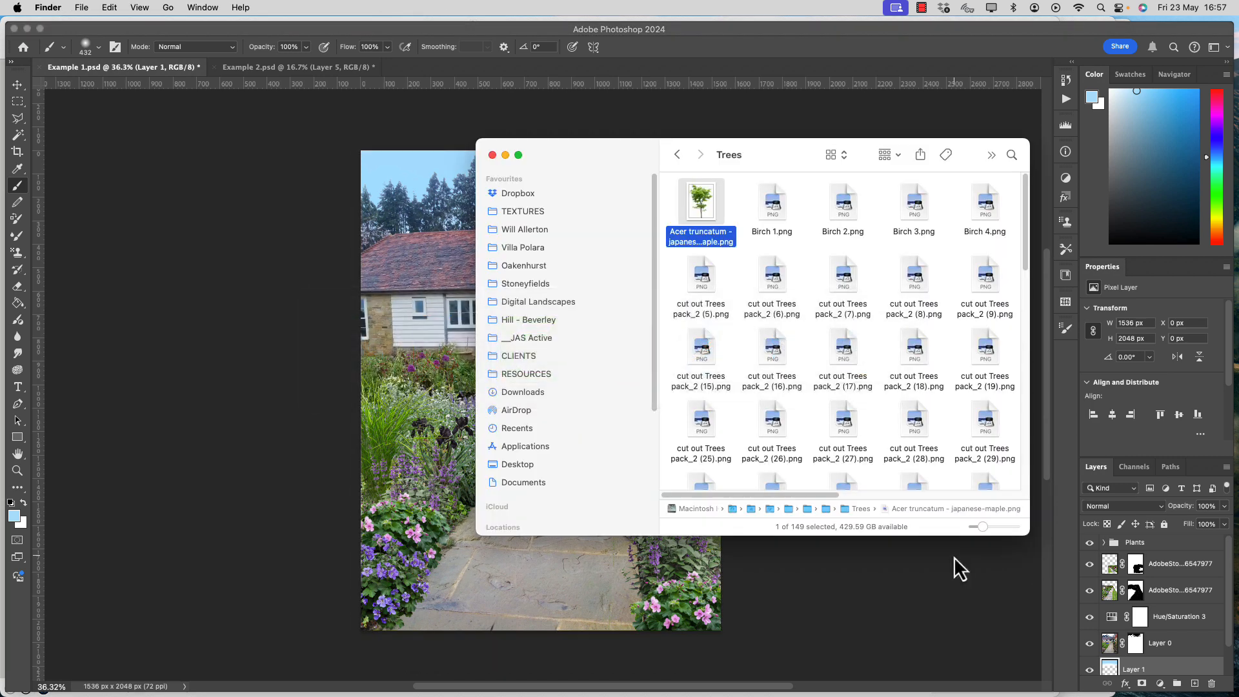
{"action": "left_click_drag", "start_coordinate": [705, 207], "coordinate": [423, 347]}
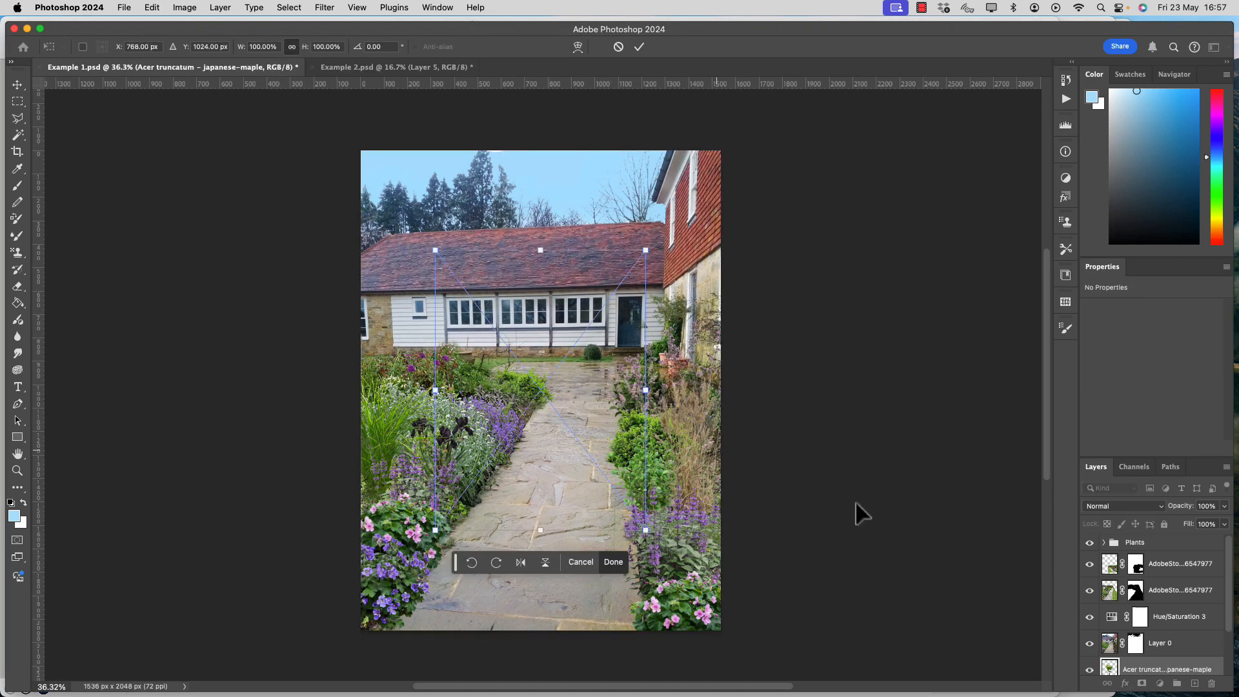
{"action": "left_click_drag", "start_coordinate": [1166, 679], "coordinate": [1137, 537]}
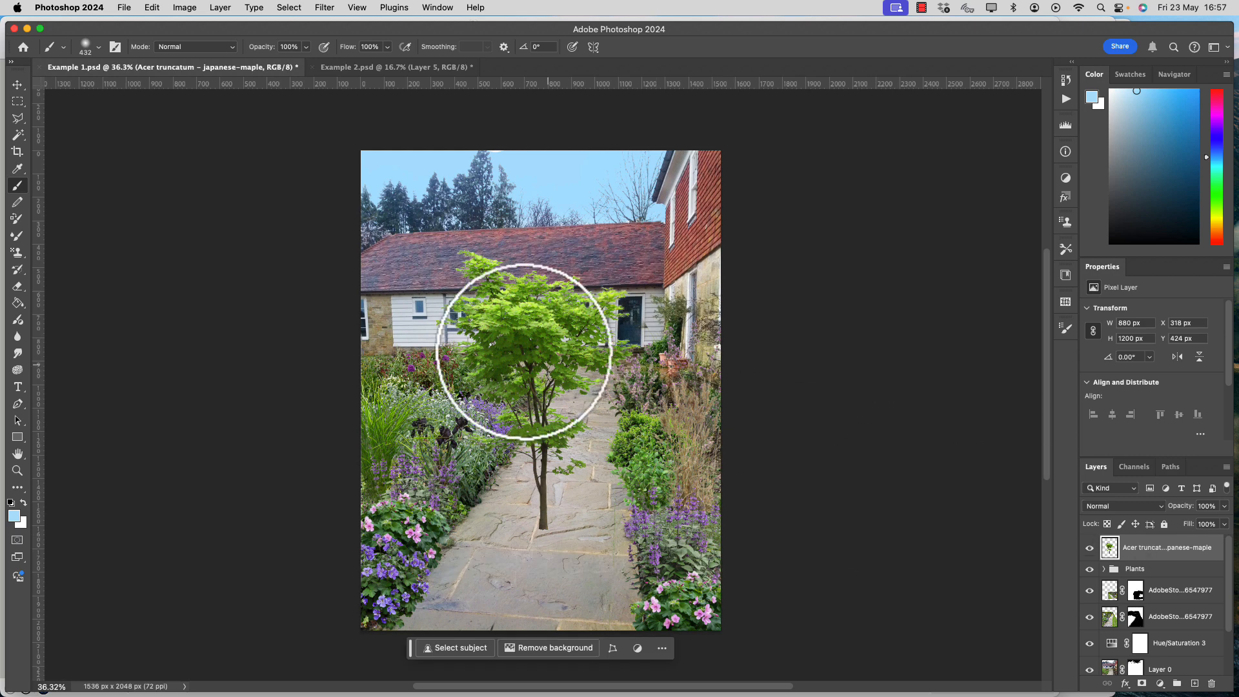
Scale the Japanese maple to about 79.79% and position it with its trunk standing in the planting bed left of the path.
{"action": "key", "text": "super+t"}
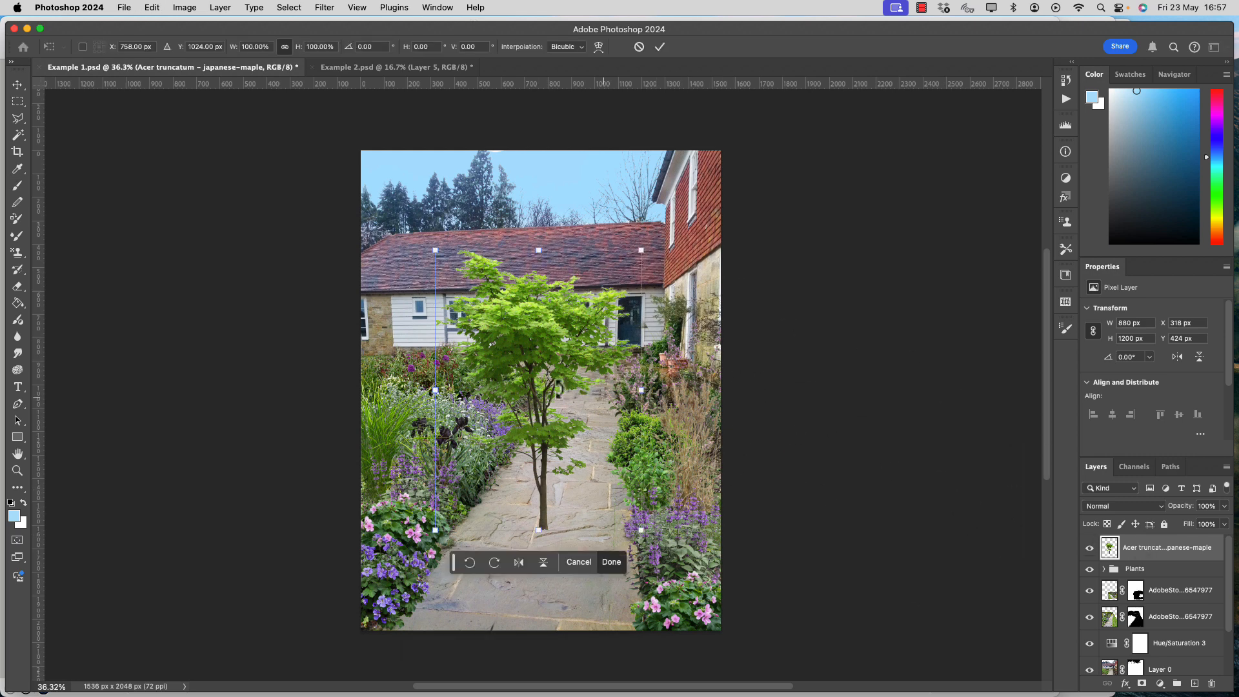
{"action": "left_click_drag", "start_coordinate": [554, 364], "coordinate": [479, 300]}
{"action": "left_click_drag", "start_coordinate": [566, 466], "coordinate": [540, 473]}
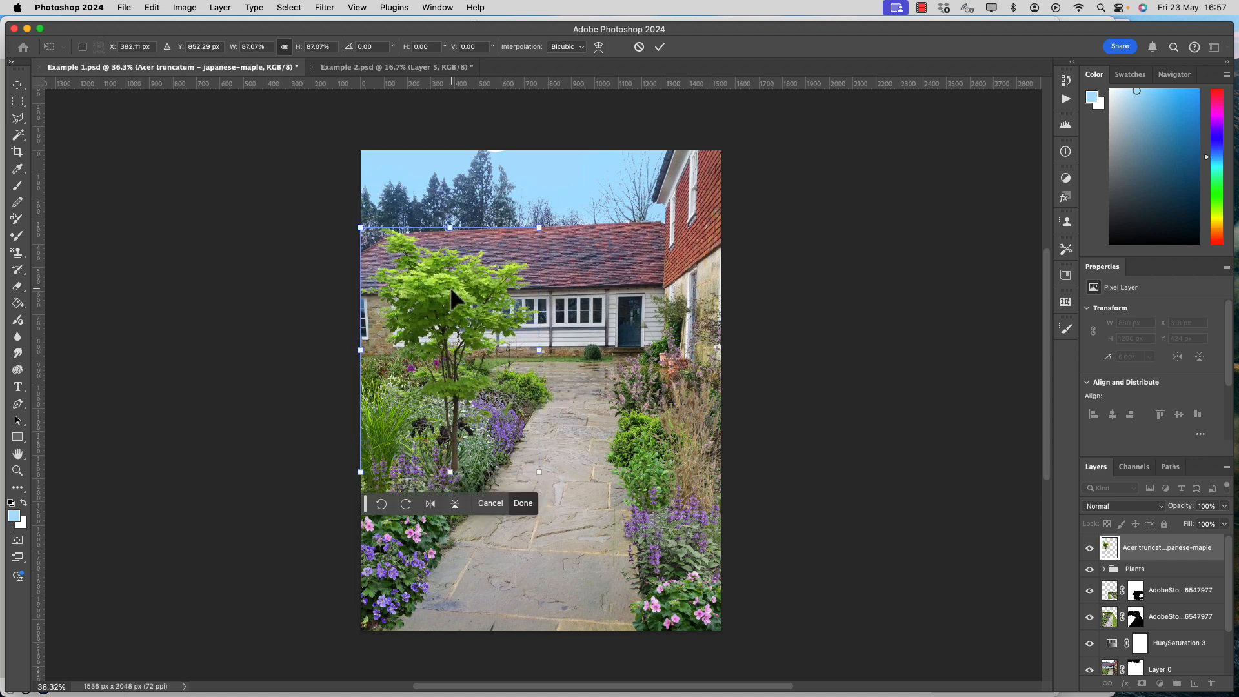
{"action": "left_click_drag", "start_coordinate": [452, 298], "coordinate": [459, 252]}
{"action": "left_click_drag", "start_coordinate": [542, 429], "coordinate": [527, 408]}
{"action": "left_click_drag", "start_coordinate": [454, 338], "coordinate": [459, 352]}
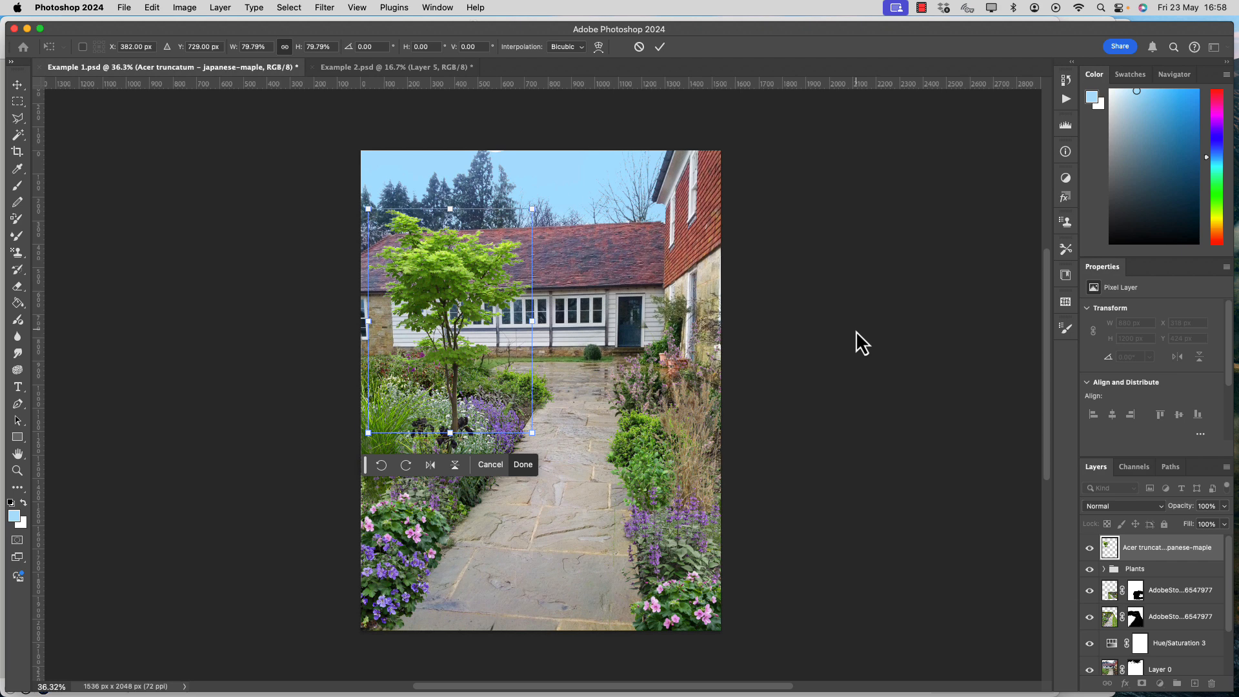
{"action": "key", "text": "Return"}
{"action": "key", "text": "b"}
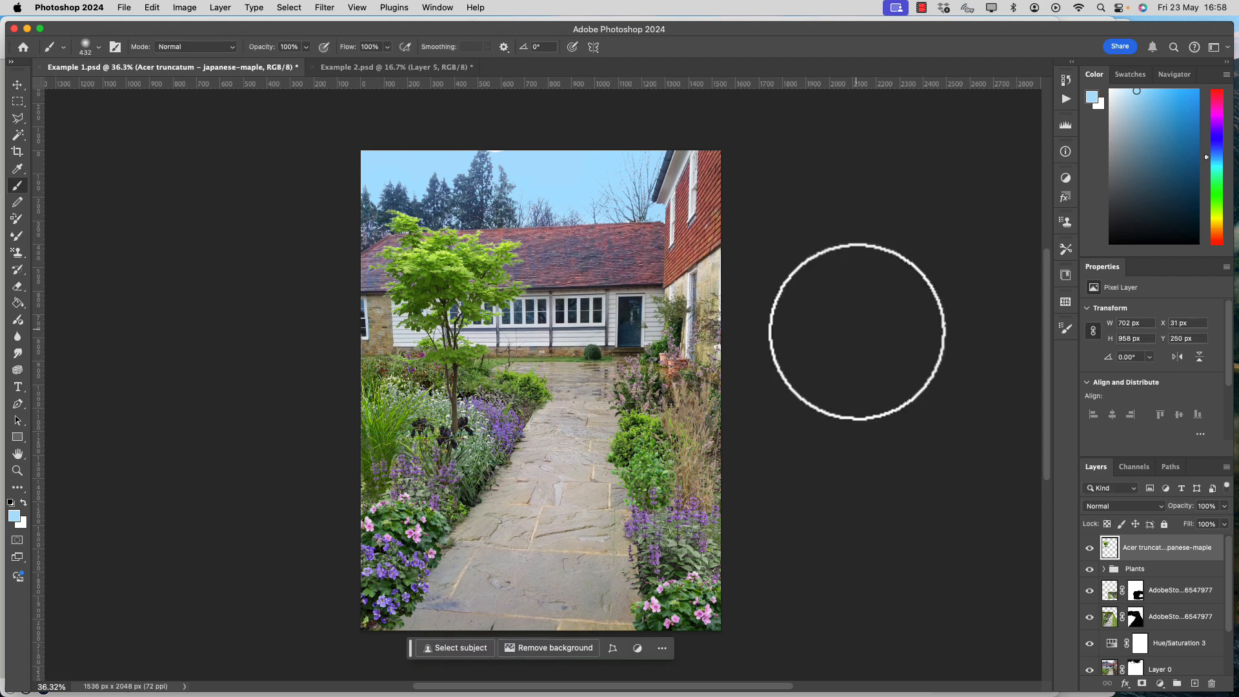
Hide the maple, Plants, both AdobeStock, Hue/Saturation 3, Layer 0 and Layer 1 layers to view the original photo.
{"action": "left_click", "coordinate": [1090, 548]}
{"action": "left_click", "coordinate": [1089, 569]}
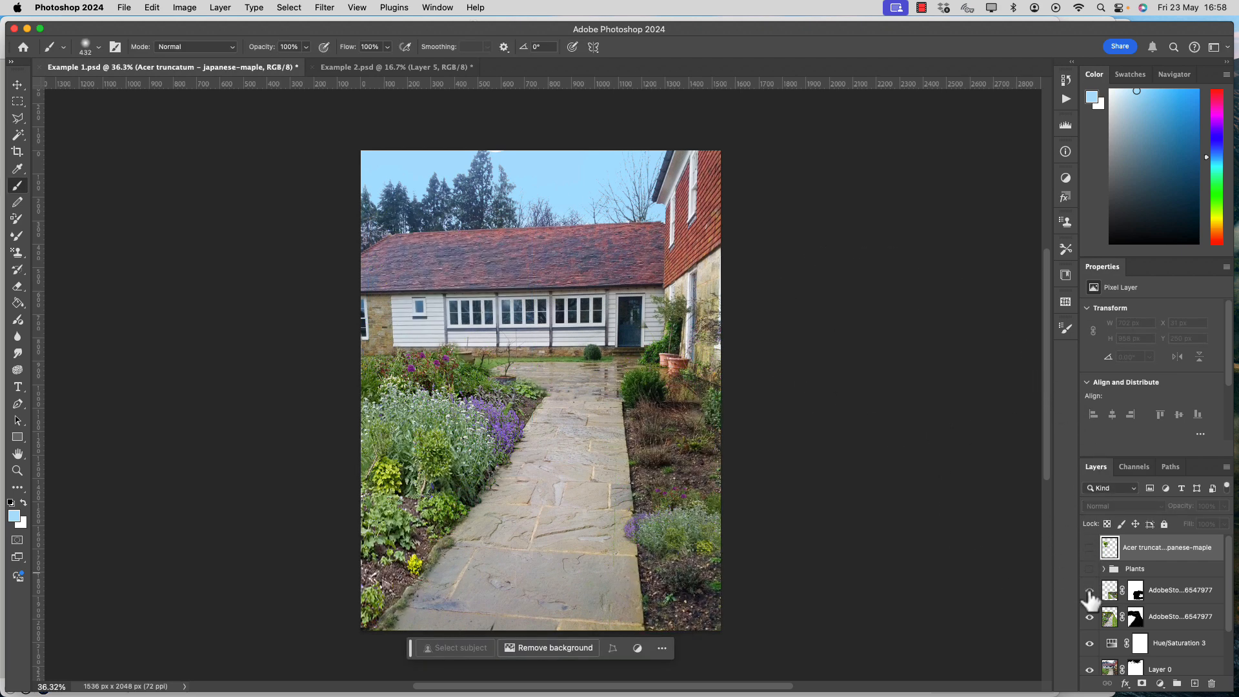
{"action": "left_click", "coordinate": [1090, 590]}
{"action": "scroll", "coordinate": [1091, 594], "scroll_direction": "down", "scroll_amount": 2}
{"action": "left_click", "coordinate": [1090, 564]}
{"action": "left_click", "coordinate": [1090, 590]}
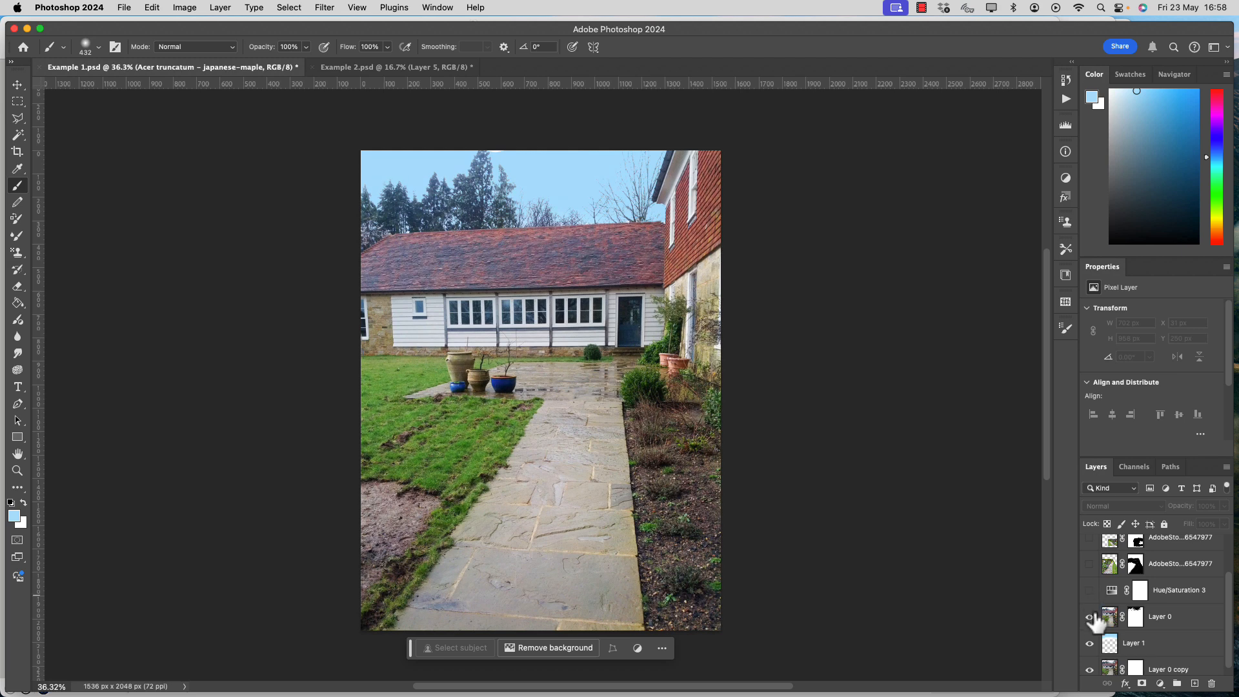
{"action": "left_click", "coordinate": [1089, 616]}
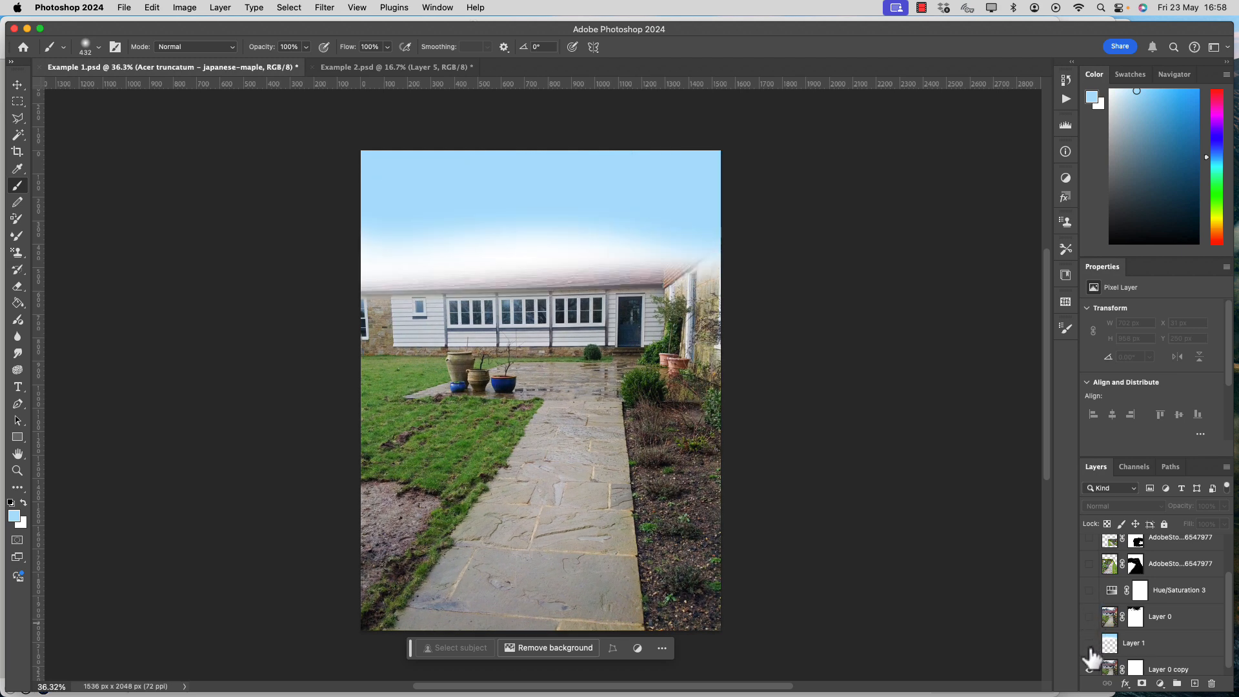
{"action": "left_click", "coordinate": [1091, 646]}
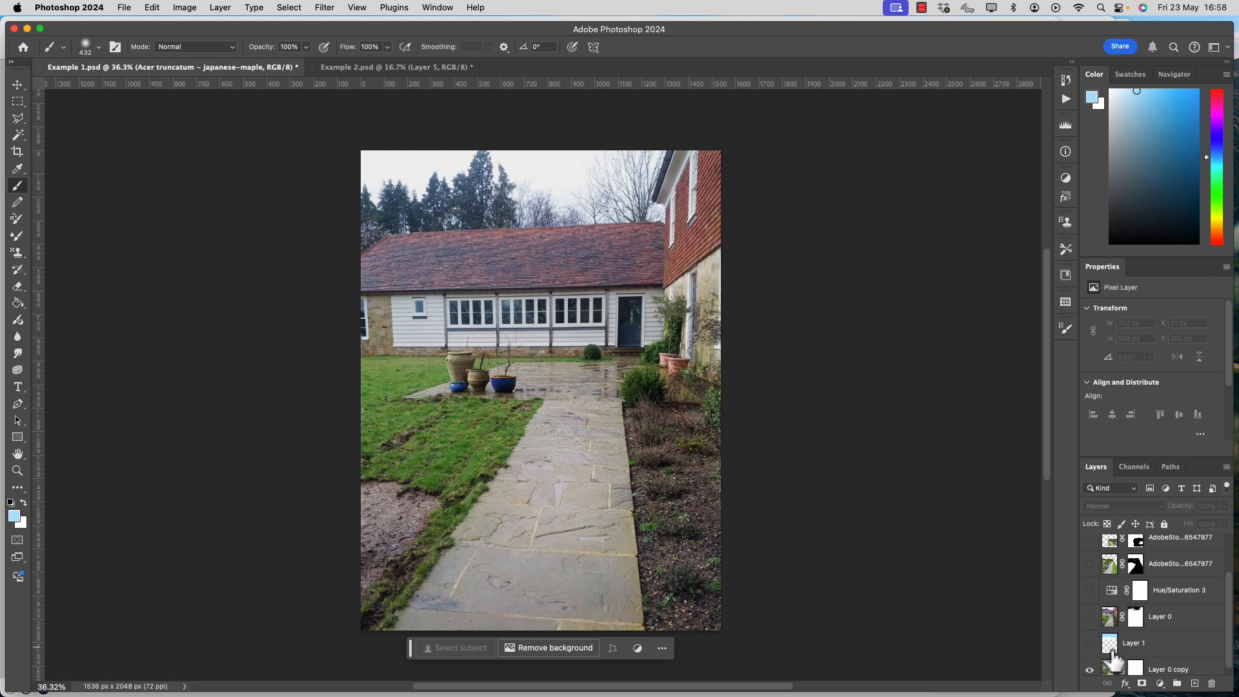
Show the hidden layers one by one from Layer 1 up to the maple to review how the scene is built.
{"action": "left_click", "coordinate": [1089, 646]}
{"action": "left_click", "coordinate": [1090, 617]}
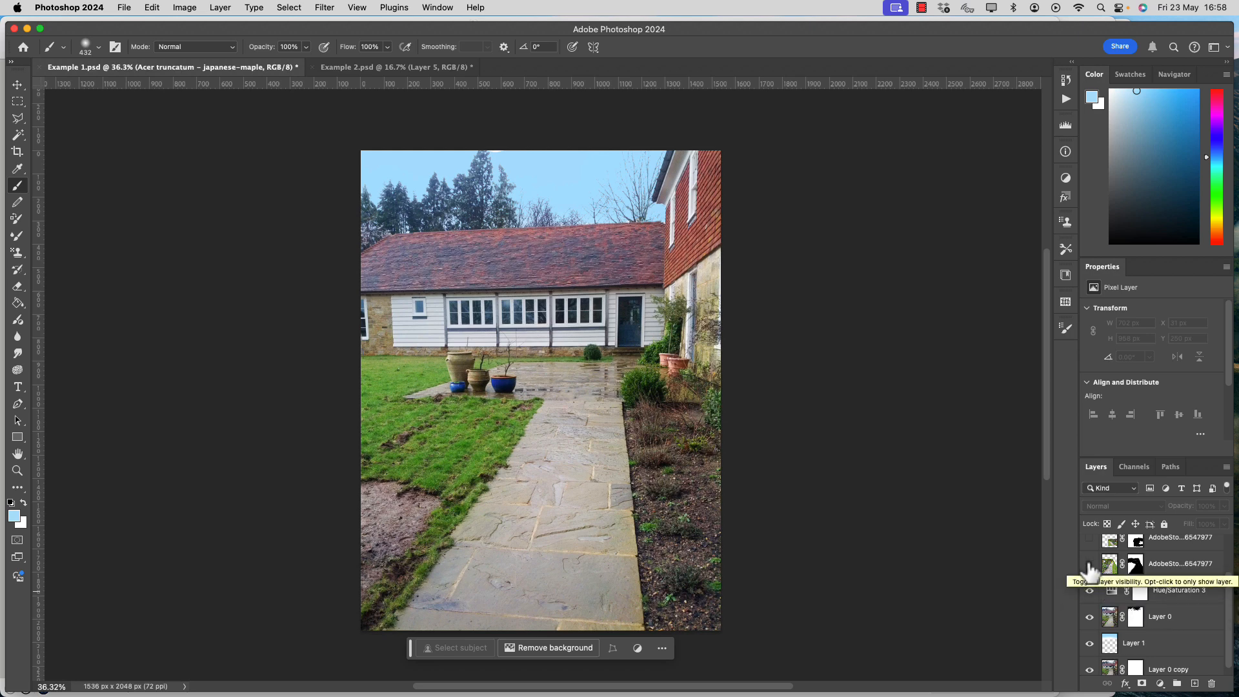
{"action": "left_click", "coordinate": [1089, 564]}
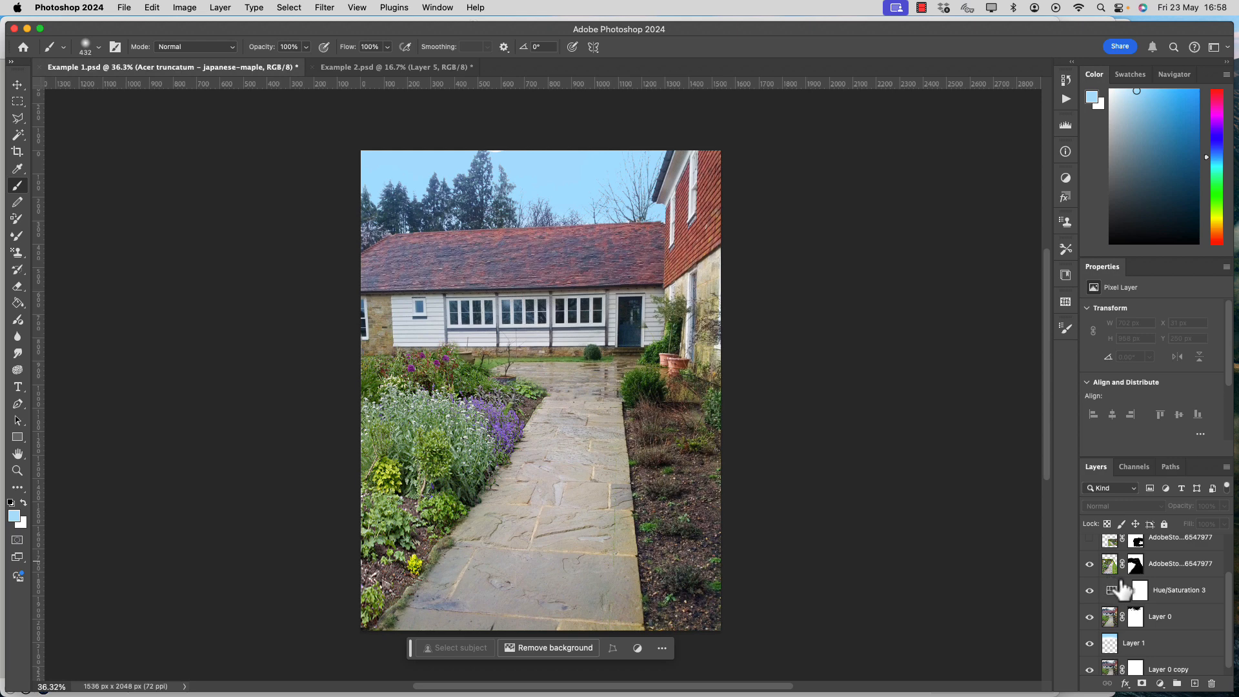
{"action": "scroll", "coordinate": [1104, 584], "scroll_direction": "up", "scroll_amount": 2}
{"action": "left_click", "coordinate": [1089, 590]}
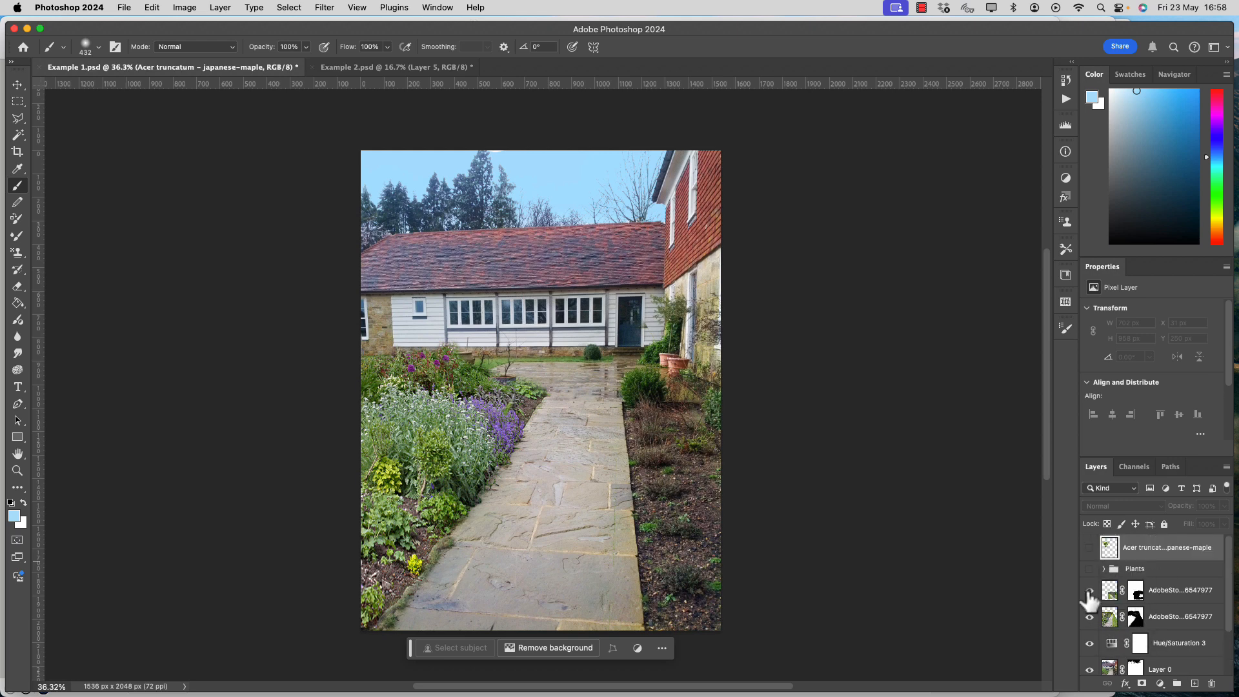
{"action": "left_click", "coordinate": [1090, 590]}
{"action": "left_click", "coordinate": [1090, 590]}
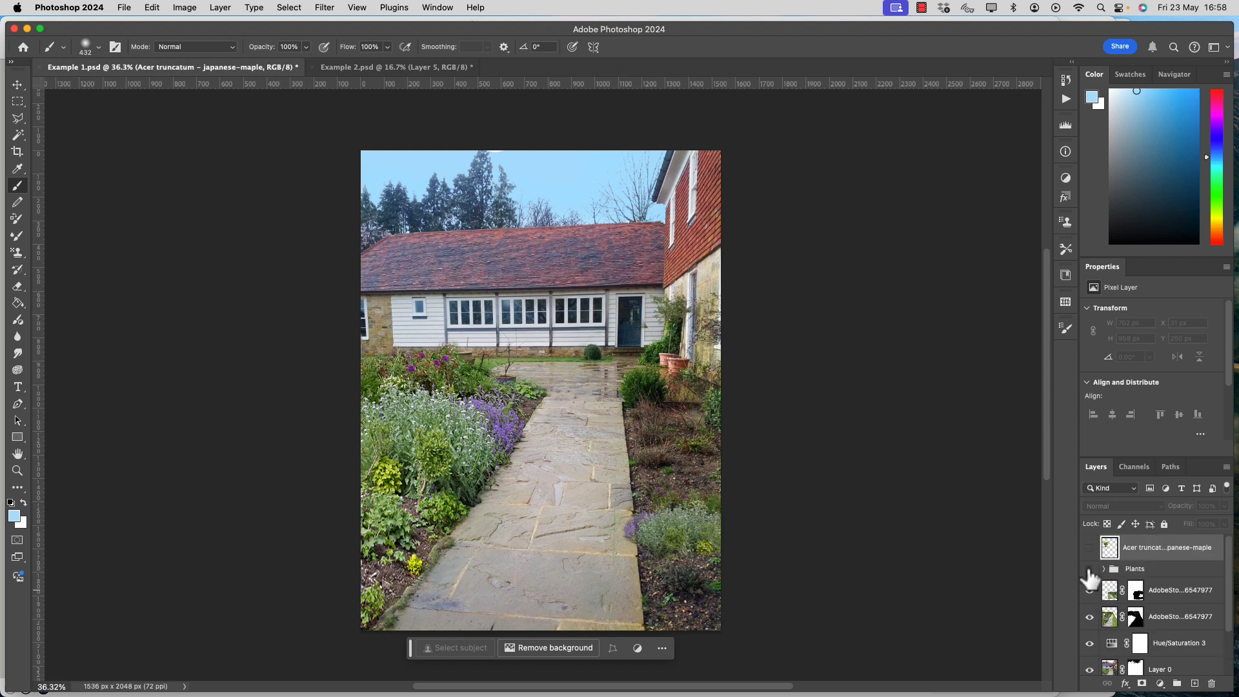
{"action": "left_click", "coordinate": [1090, 568]}
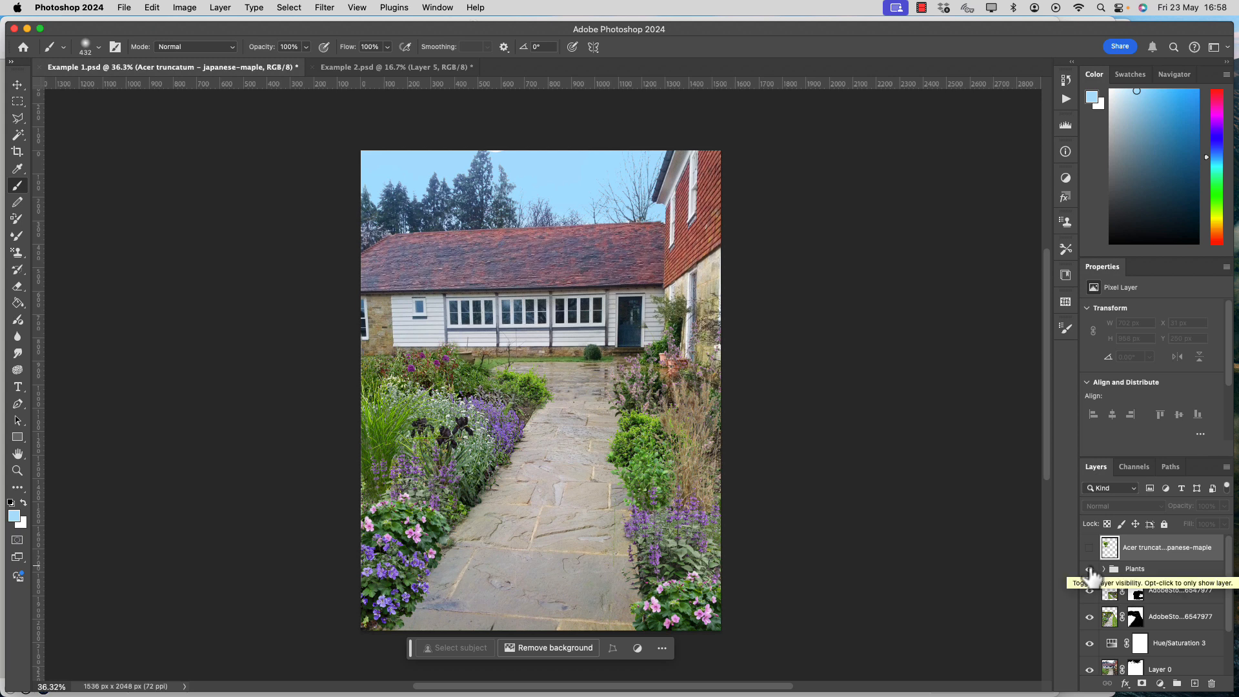
{"action": "left_click", "coordinate": [1090, 547]}
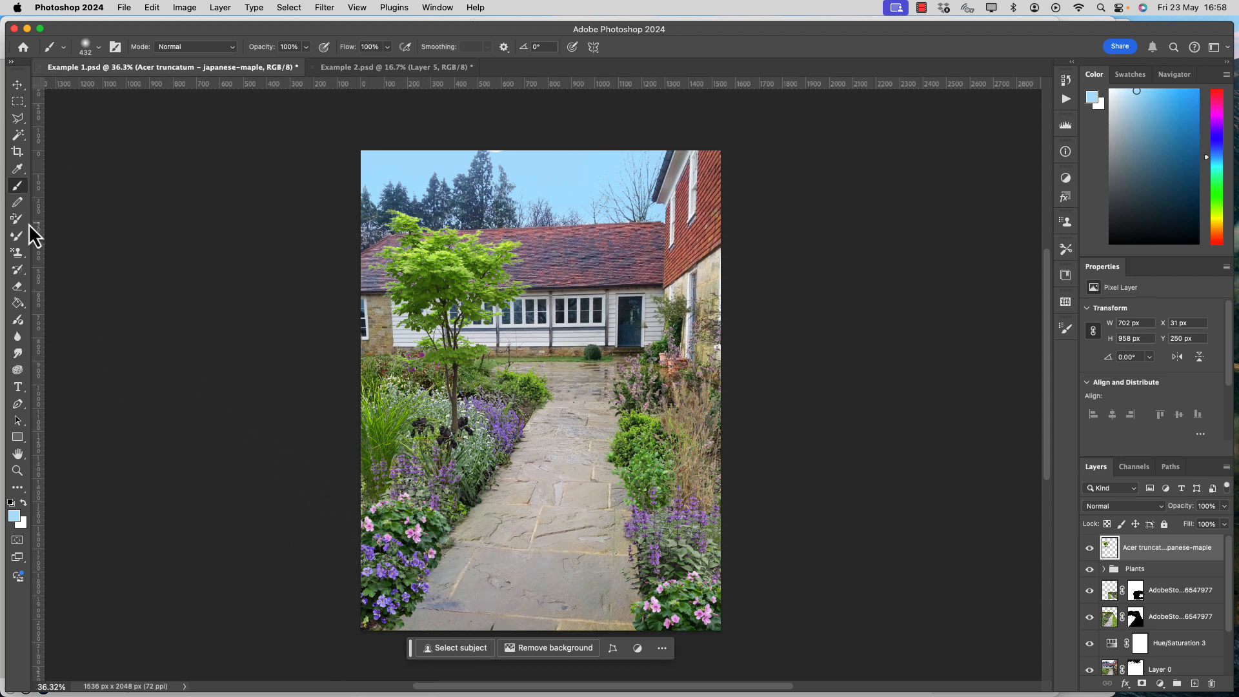
Set the Soft Round Pressure Size brush to 79 px and reset the foreground and background colours to black and white.
{"action": "left_click", "coordinate": [86, 49]}
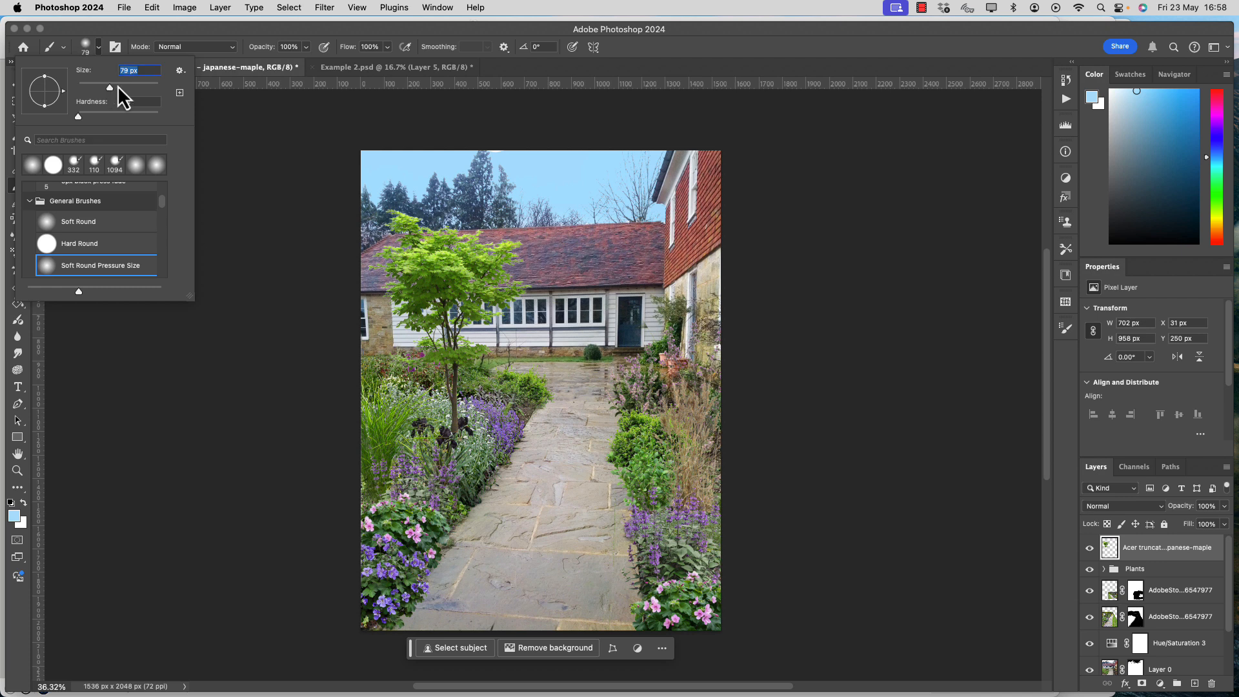
{"action": "key", "text": "Return"}
{"action": "key", "text": "d"}
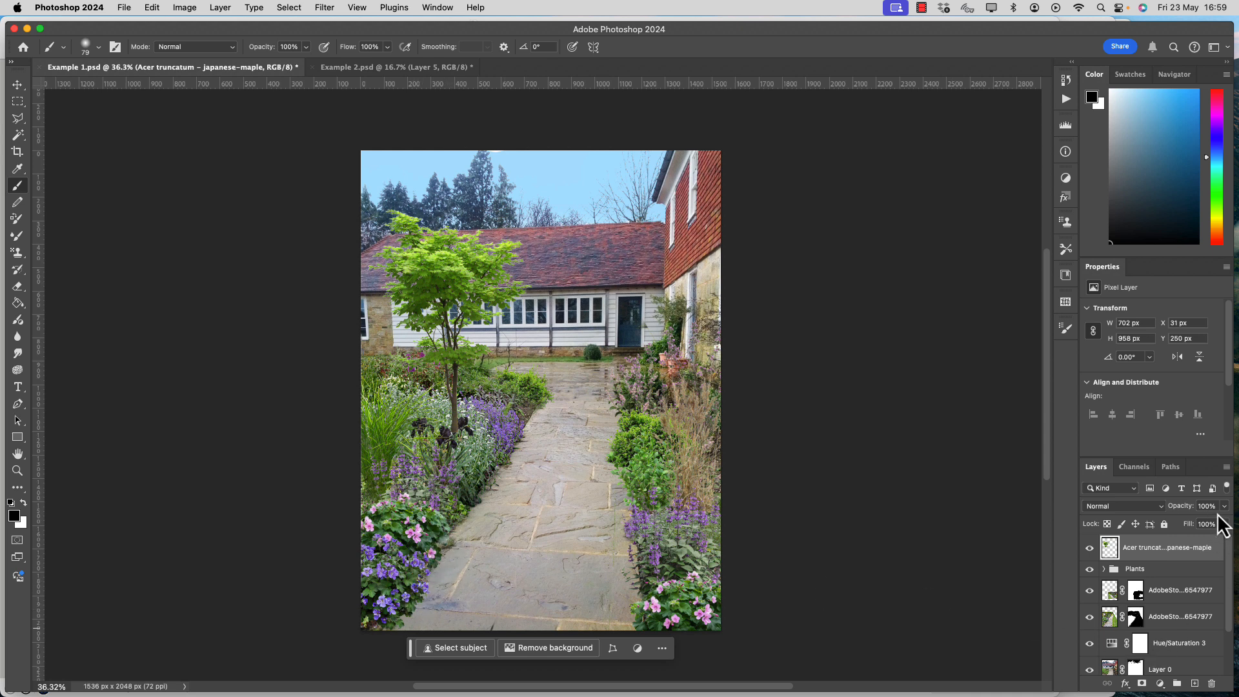
Create a new layer directly below the Japanese maple layer and name it Tree shadow.
{"action": "left_click", "coordinate": [1195, 684]}
{"action": "left_click_drag", "start_coordinate": [1130, 576], "coordinate": [1151, 575]}
{"action": "double_click", "coordinate": [1140, 574]}
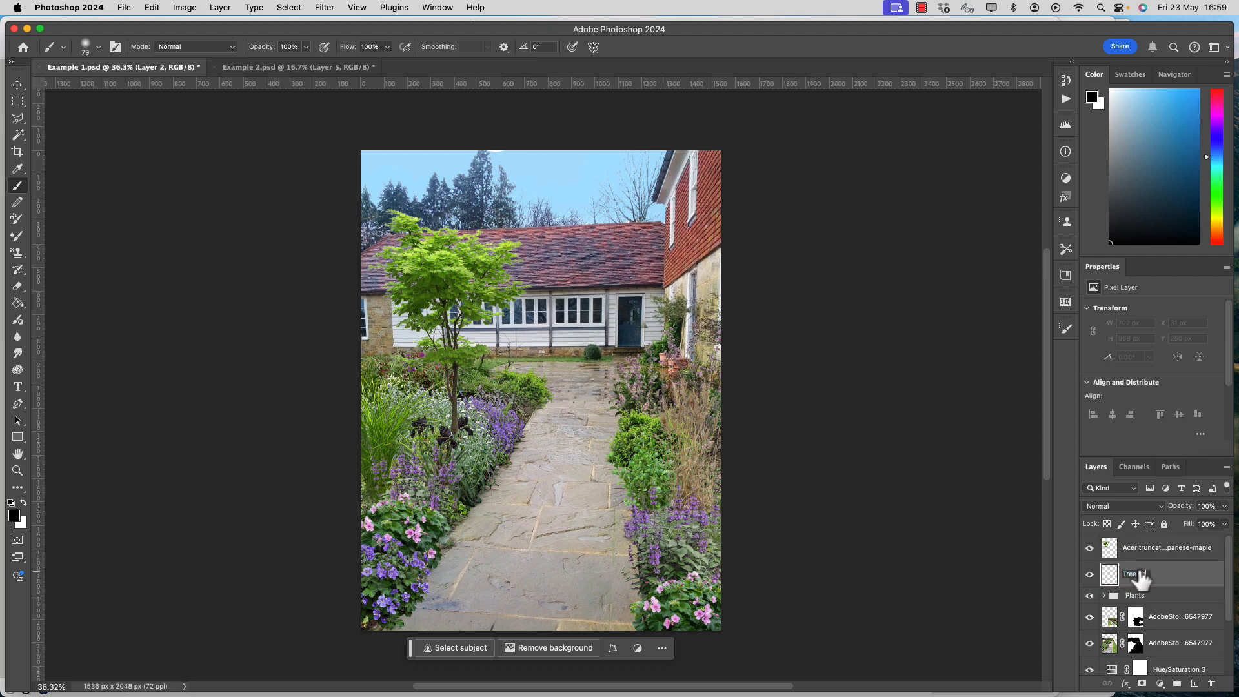
{"action": "key", "text": "Return"}
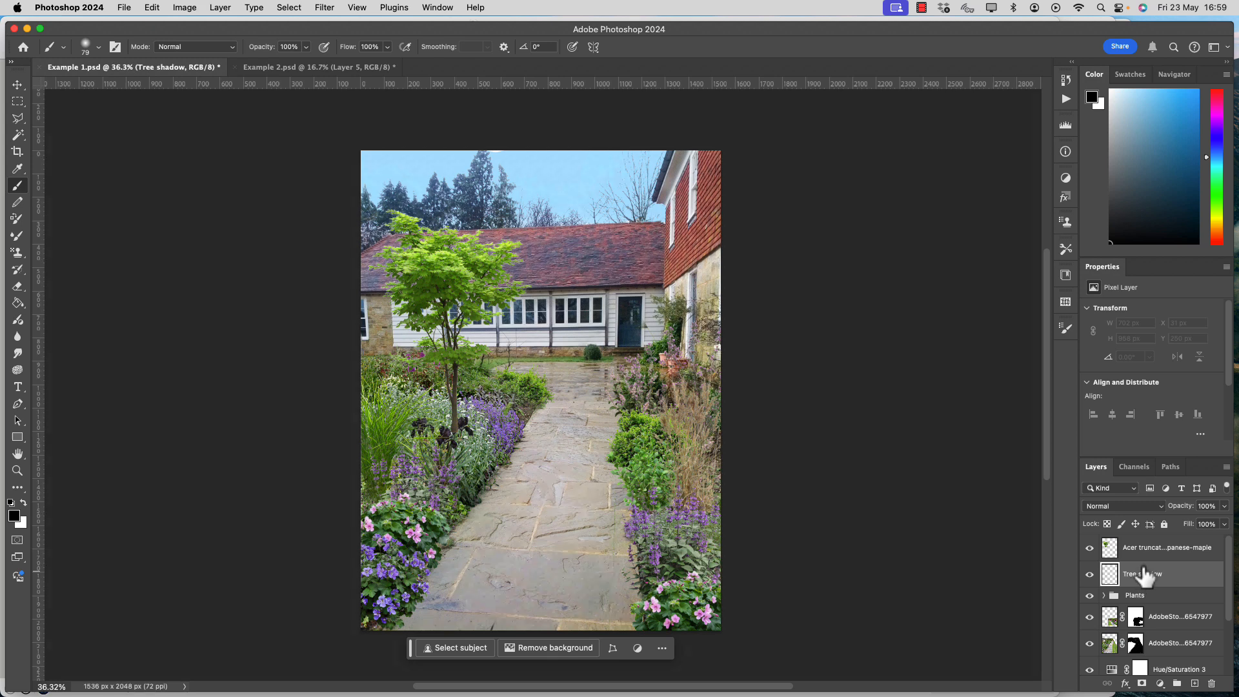
Load the Japanese maple layer's outline as a selection and make the Tree shadow layer active.
{"action": "left_click", "coordinate": [1144, 566]}
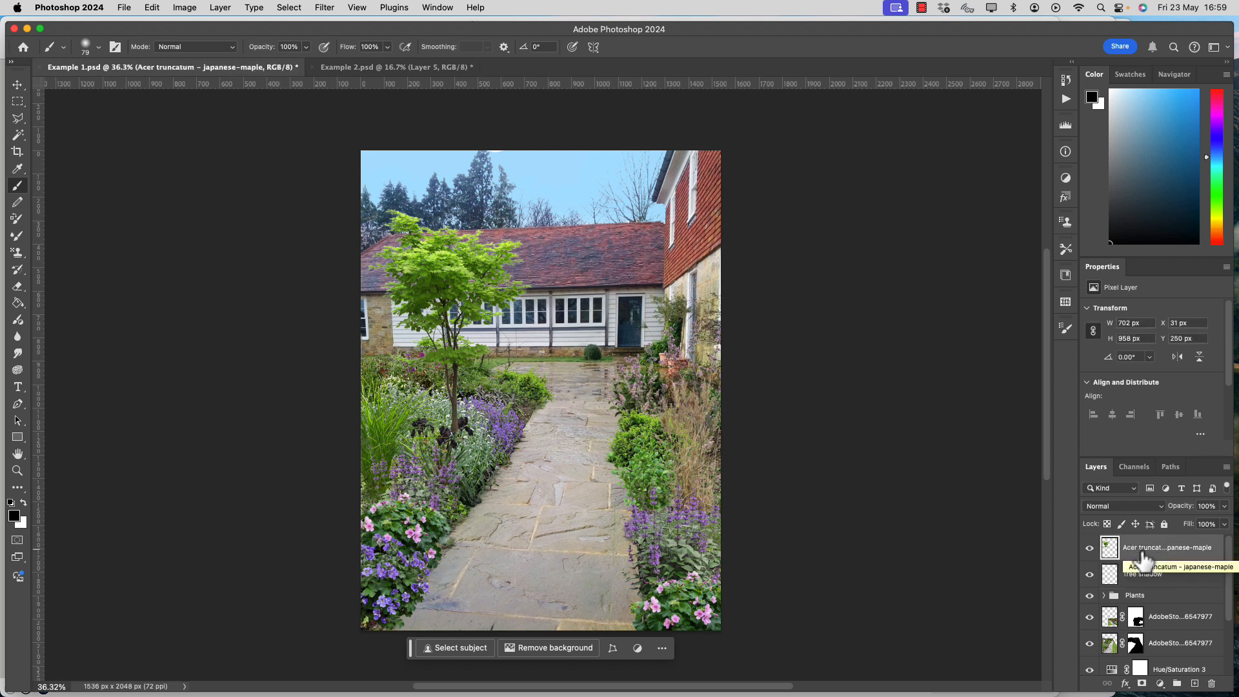
{"action": "left_click", "coordinate": [1111, 552], "text": "super"}
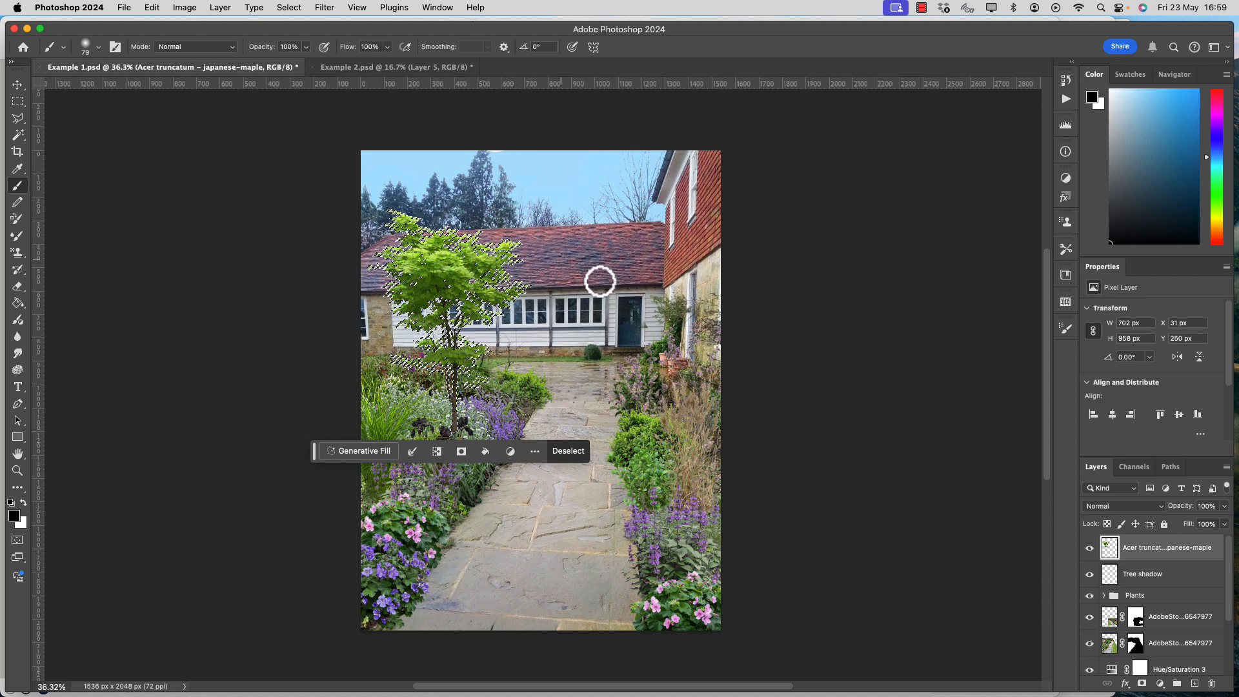
{"action": "left_click", "coordinate": [1110, 577]}
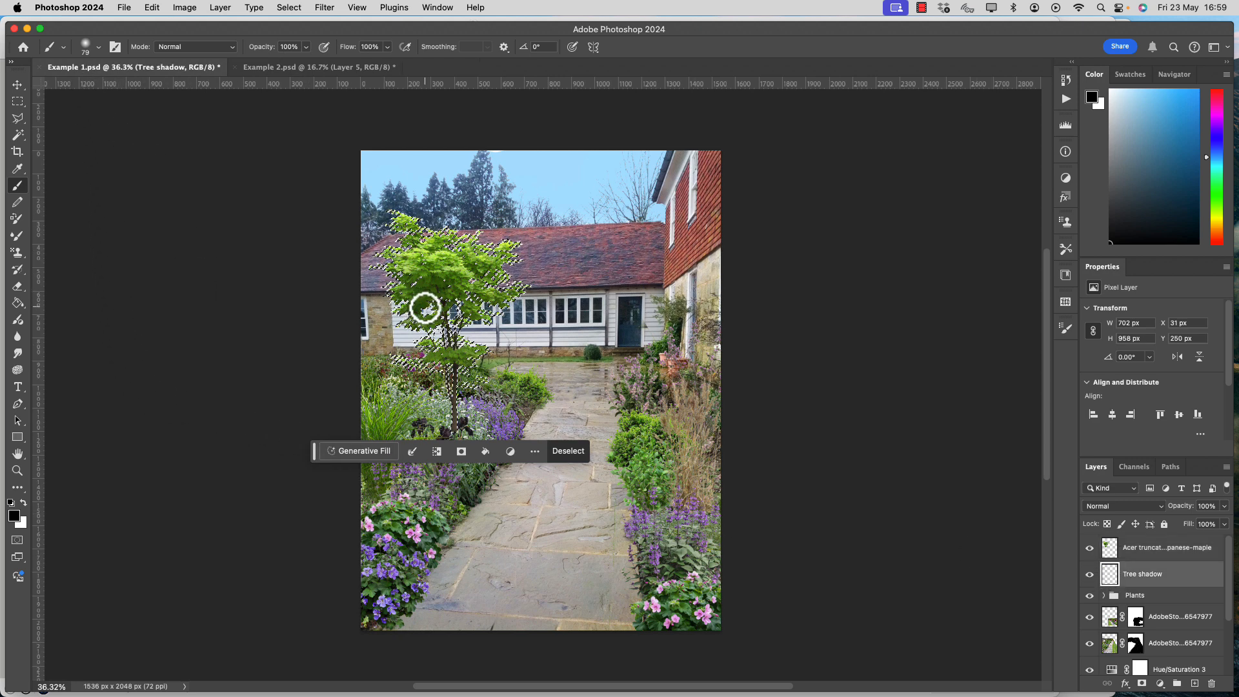
Enlarge the brush to about 498 px and fill the tree-shaped selection with black on the Tree shadow layer.
{"action": "left_click_drag", "start_coordinate": [425, 307], "coordinate": [448, 310]}
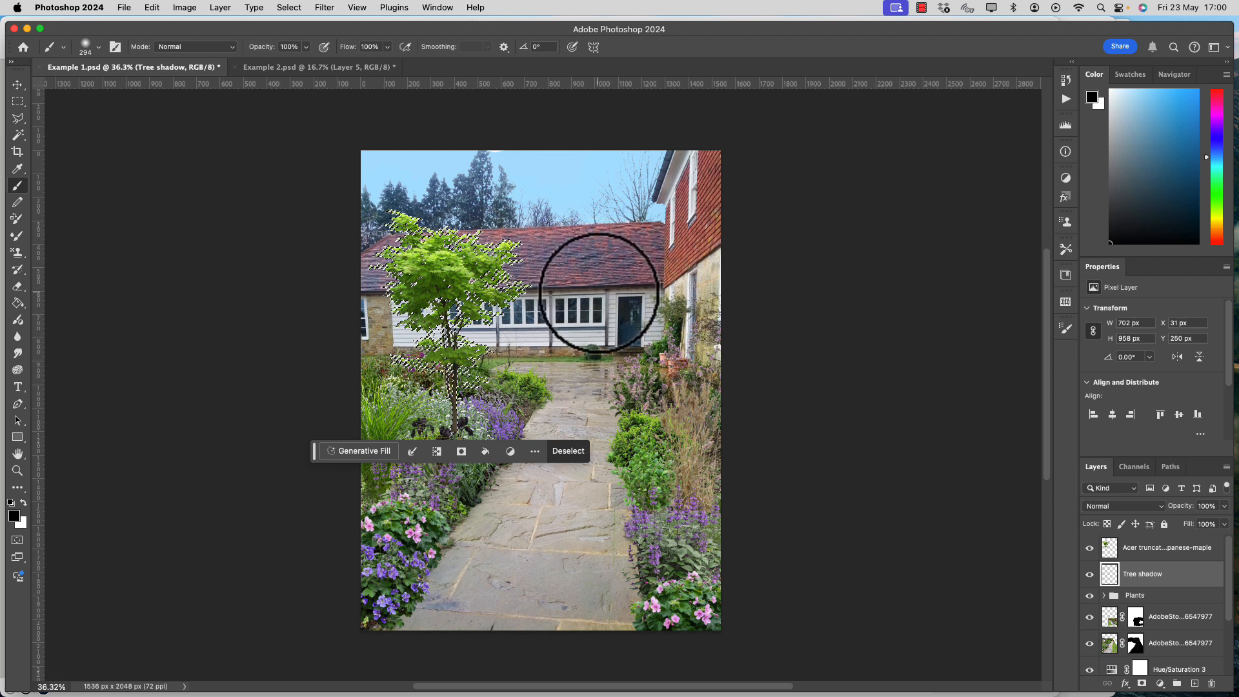
{"action": "mouse_move", "coordinate": [599, 293]}
{"action": "left_mouse_down"}
{"action": "mouse_move", "coordinate": [610, 293]}
{"action": "mouse_move", "coordinate": [584, 293]}
{"action": "mouse_move", "coordinate": [637, 293]}
{"action": "mouse_move", "coordinate": [569, 293]}
{"action": "mouse_move", "coordinate": [625, 293]}
{"action": "left_mouse_up"}
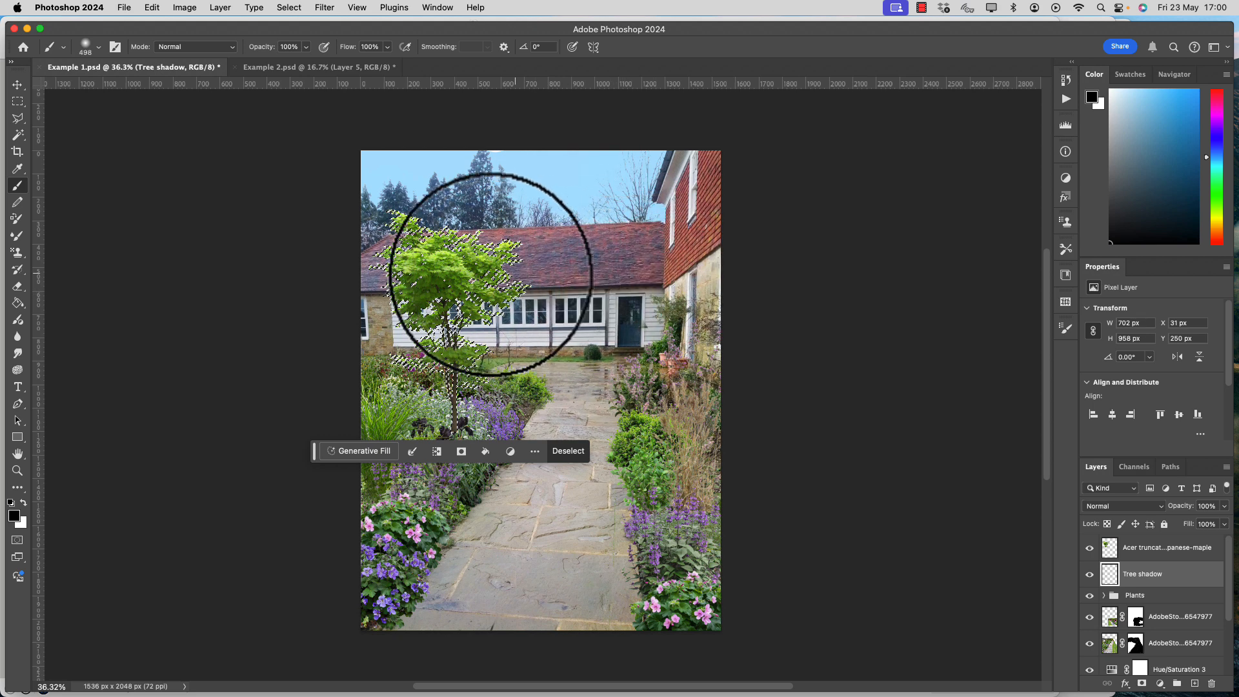
{"action": "key", "text": "alt+BackSpace"}
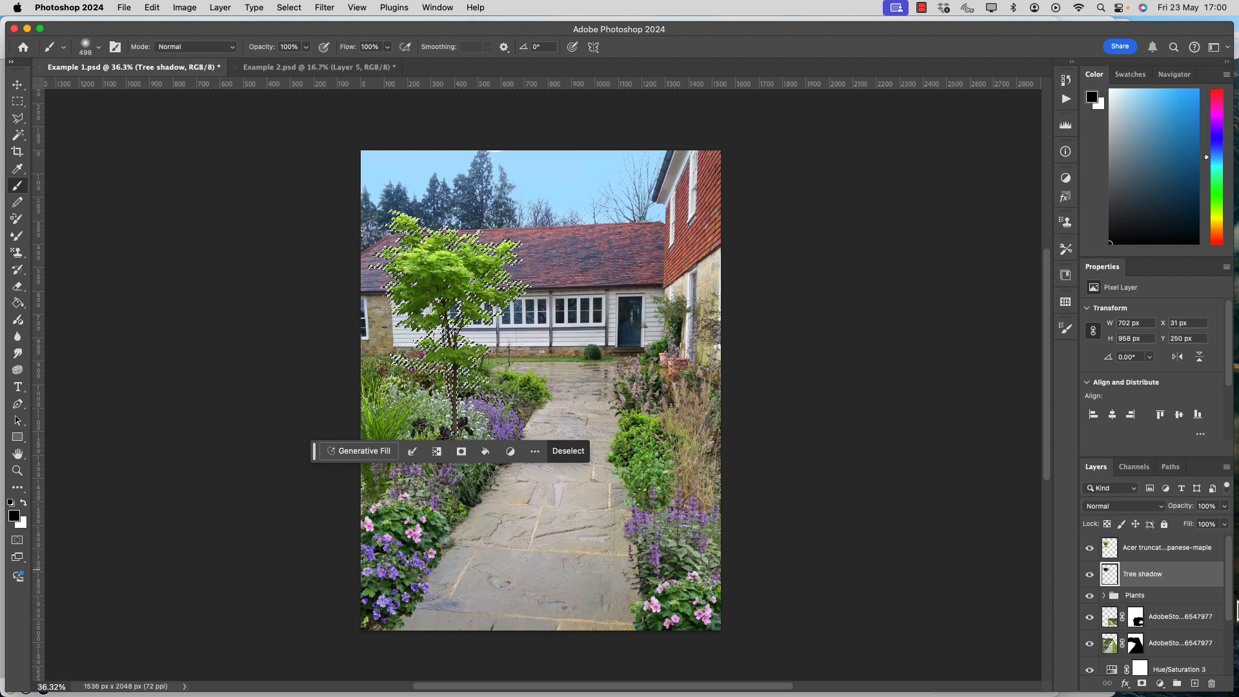
Hide the Japanese maple layer and apply a Gaussian Blur of about 6 pixels to the Tree shadow layer across the whole canvas.
{"action": "left_click", "coordinate": [1089, 548]}
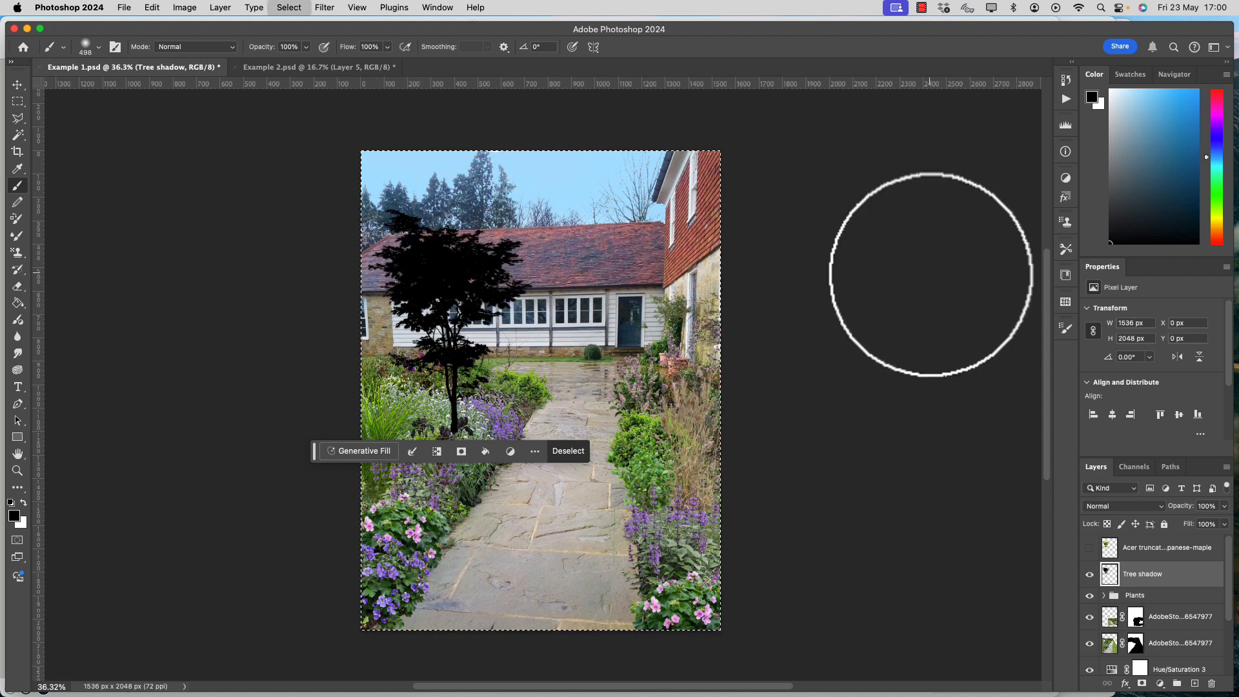
{"action": "key", "text": "ctrl+a"}
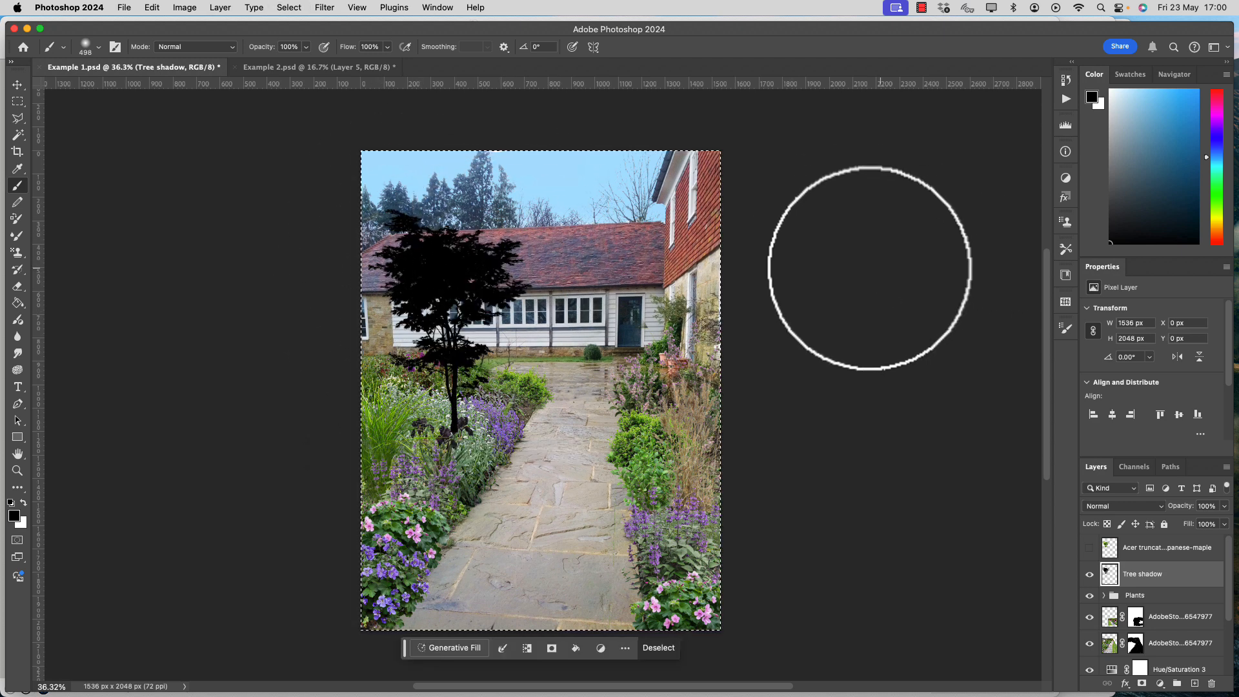
{"action": "left_click", "coordinate": [319, 8]}
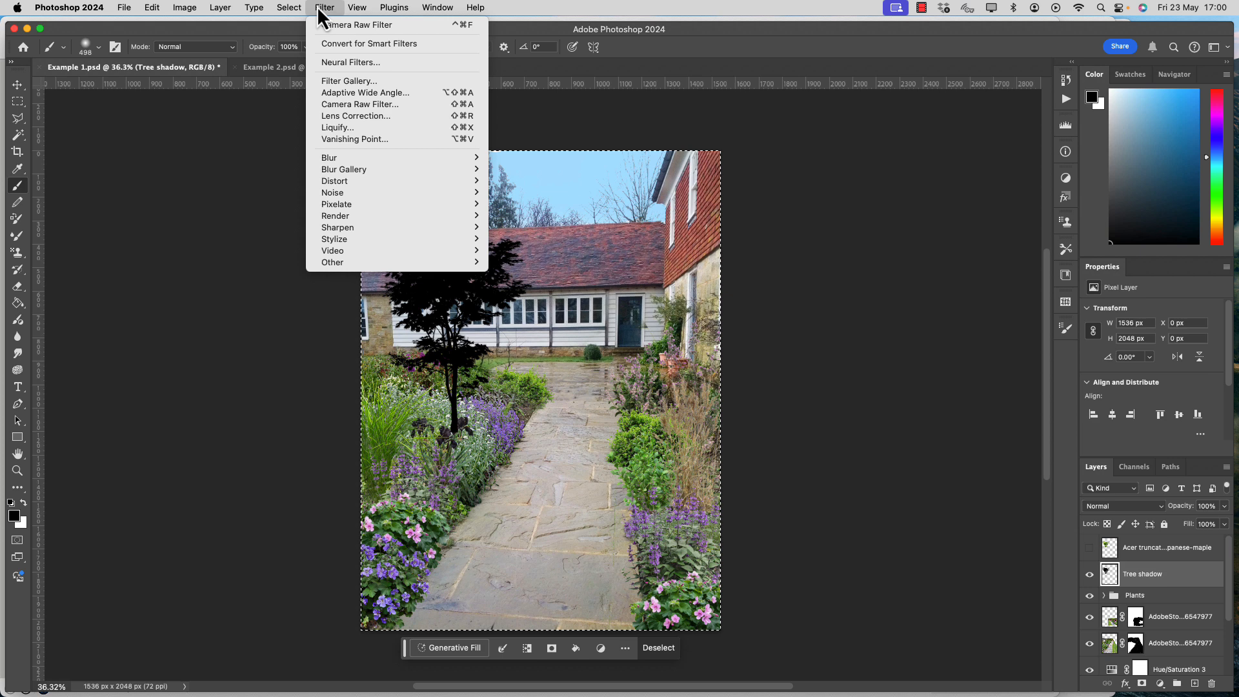
{"action": "mouse_move", "coordinate": [352, 161]}
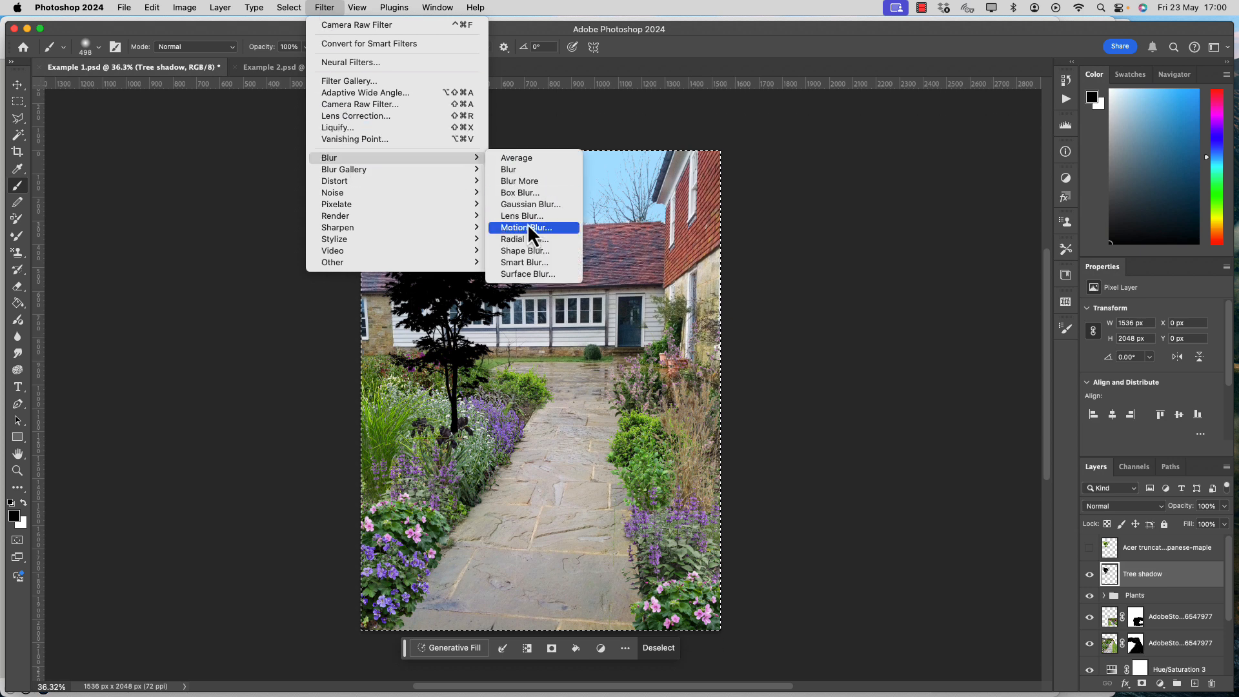
{"action": "left_click", "coordinate": [532, 206]}
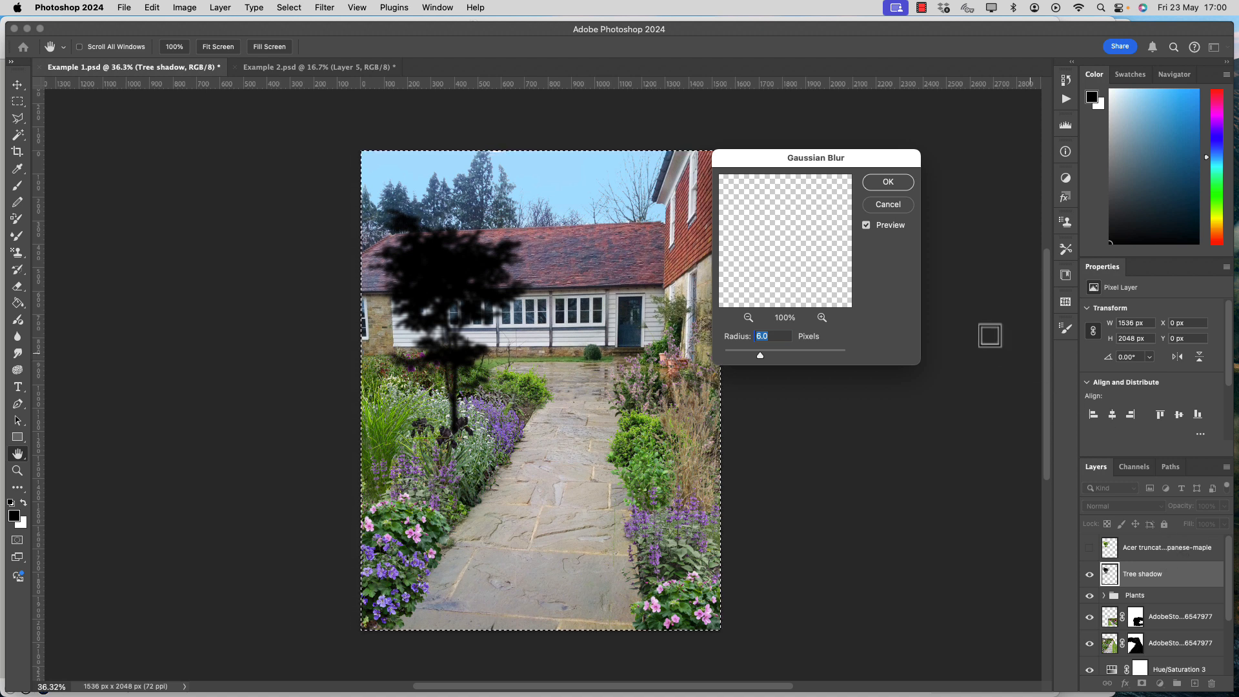
{"action": "mouse_move", "coordinate": [765, 358]}
{"action": "left_mouse_down"}
{"action": "mouse_move", "coordinate": [776, 358]}
{"action": "mouse_move", "coordinate": [749, 358]}
{"action": "mouse_move", "coordinate": [765, 357]}
{"action": "left_mouse_up"}
{"action": "left_click", "coordinate": [894, 183]}
{"action": "key", "text": "b"}
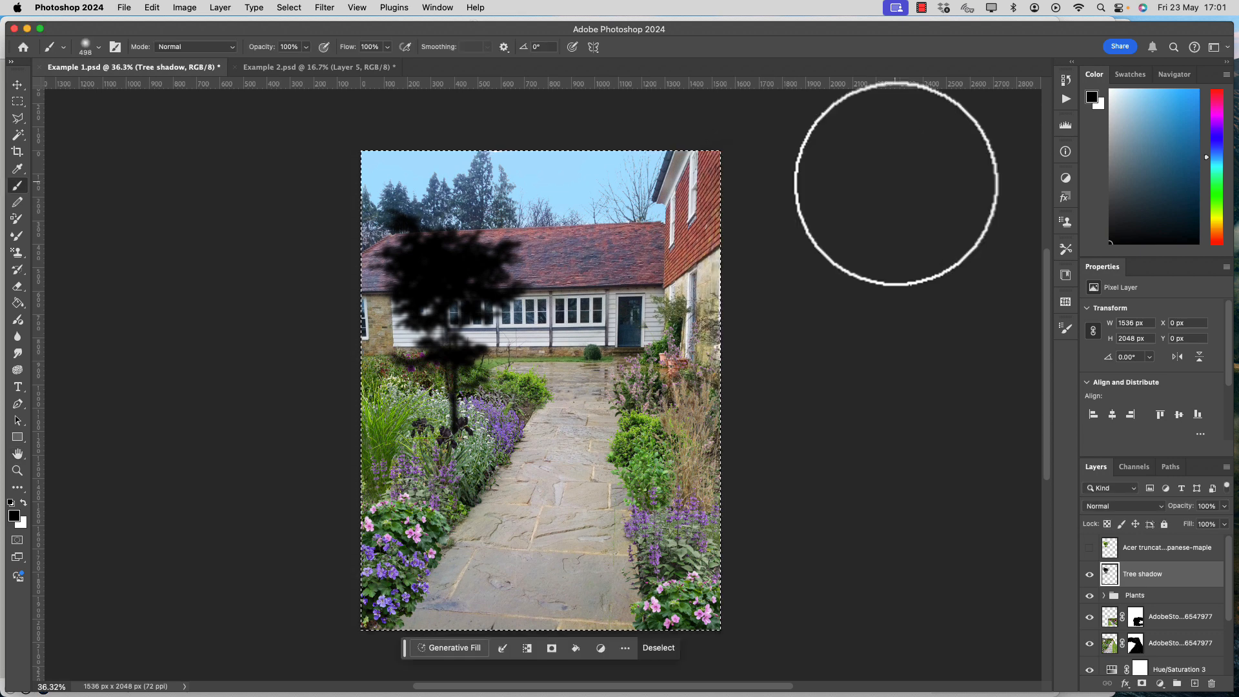
Distort the tree shadow downward across the path to about -79% height and 30° horizontal skew, and show the Japanese maple layer again.
{"action": "left_click", "coordinate": [1111, 575], "text": "super"}
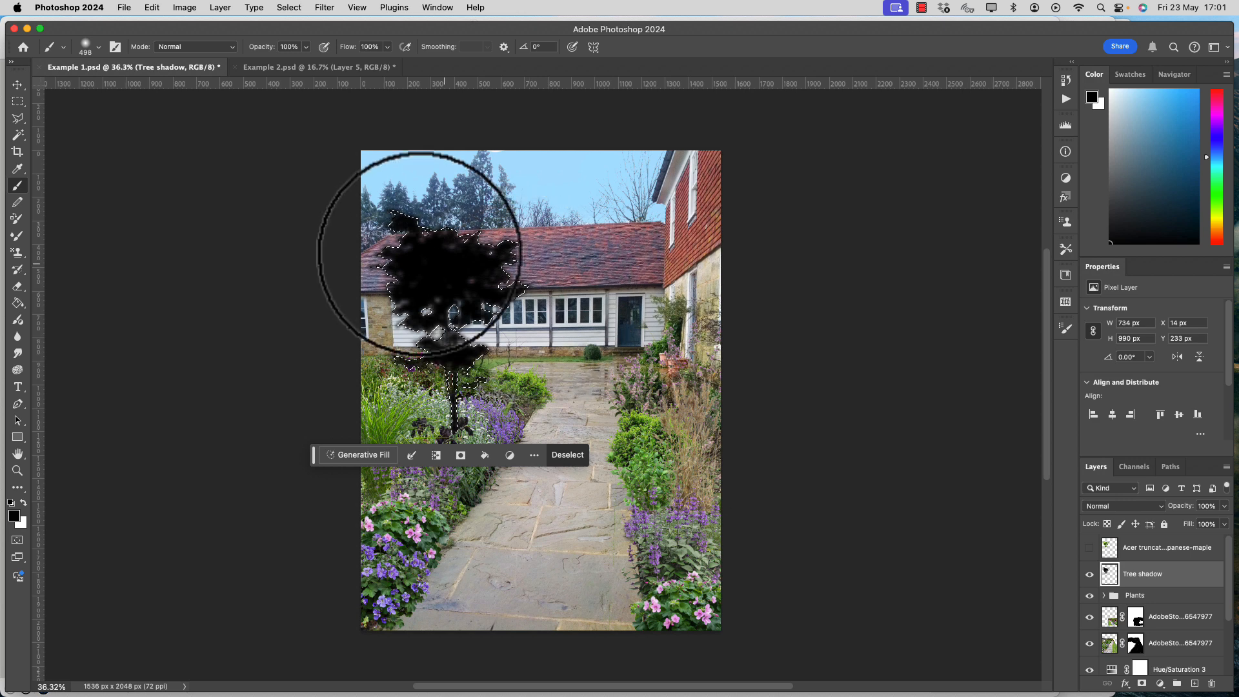
{"action": "left_click", "coordinate": [153, 8]}
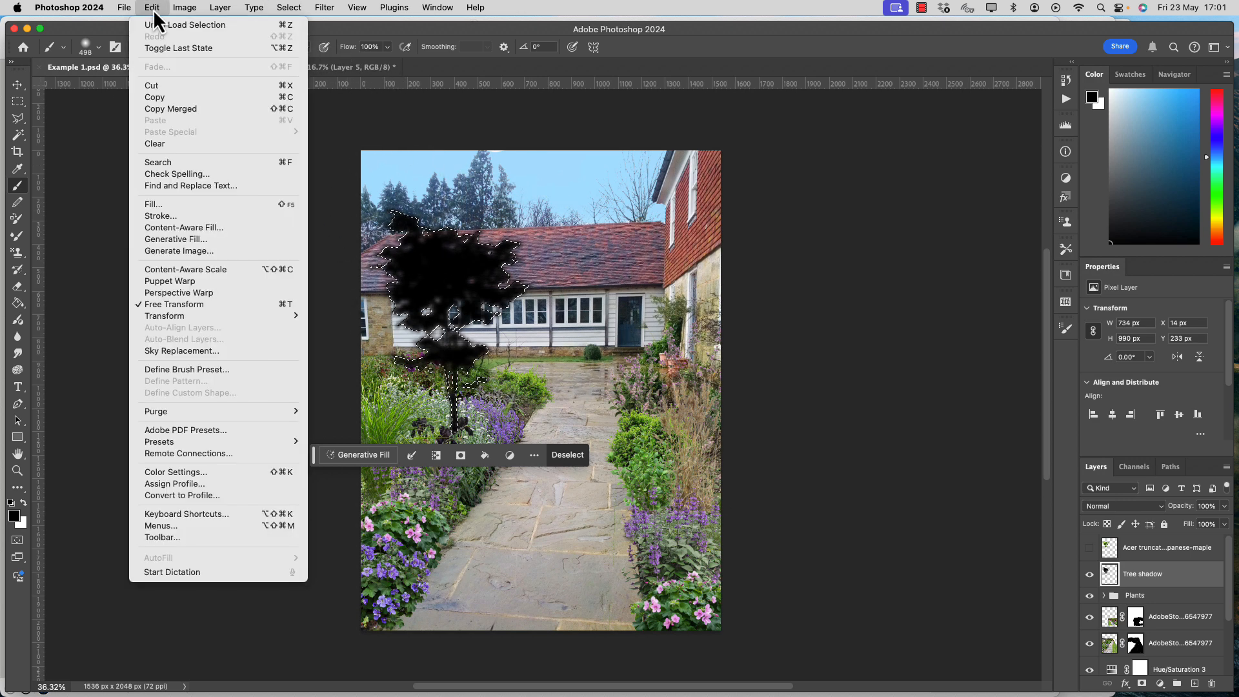
{"action": "mouse_move", "coordinate": [231, 315]}
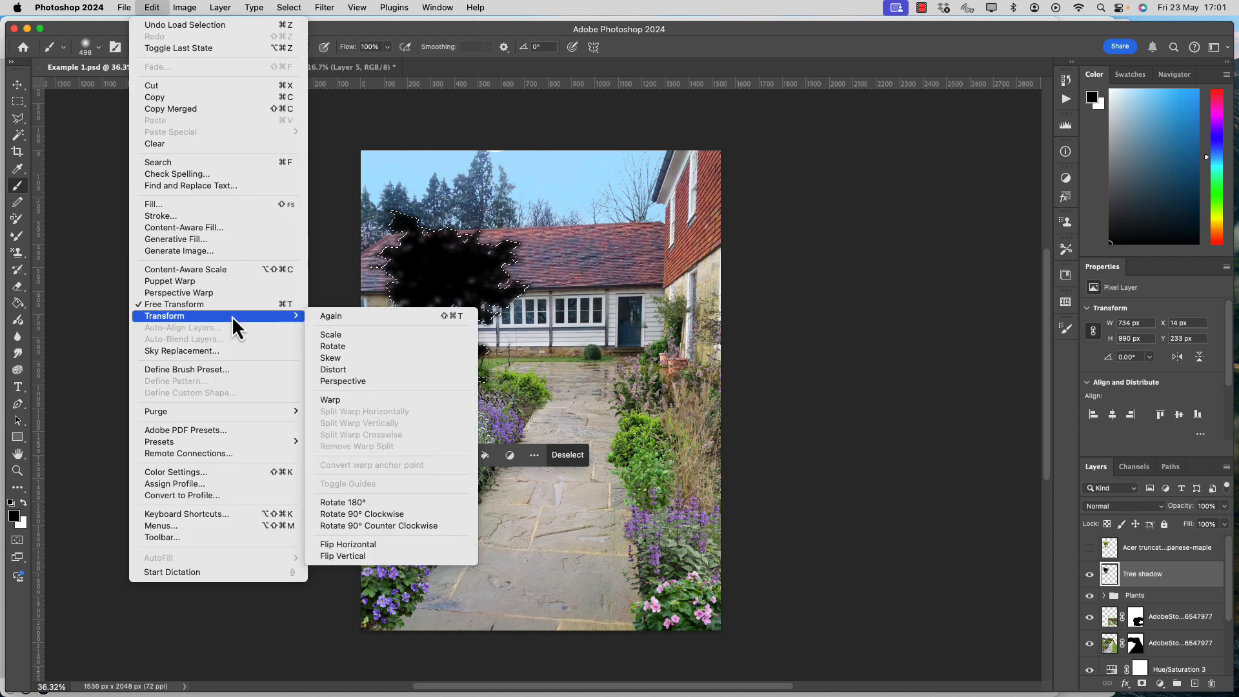
{"action": "left_click", "coordinate": [363, 373]}
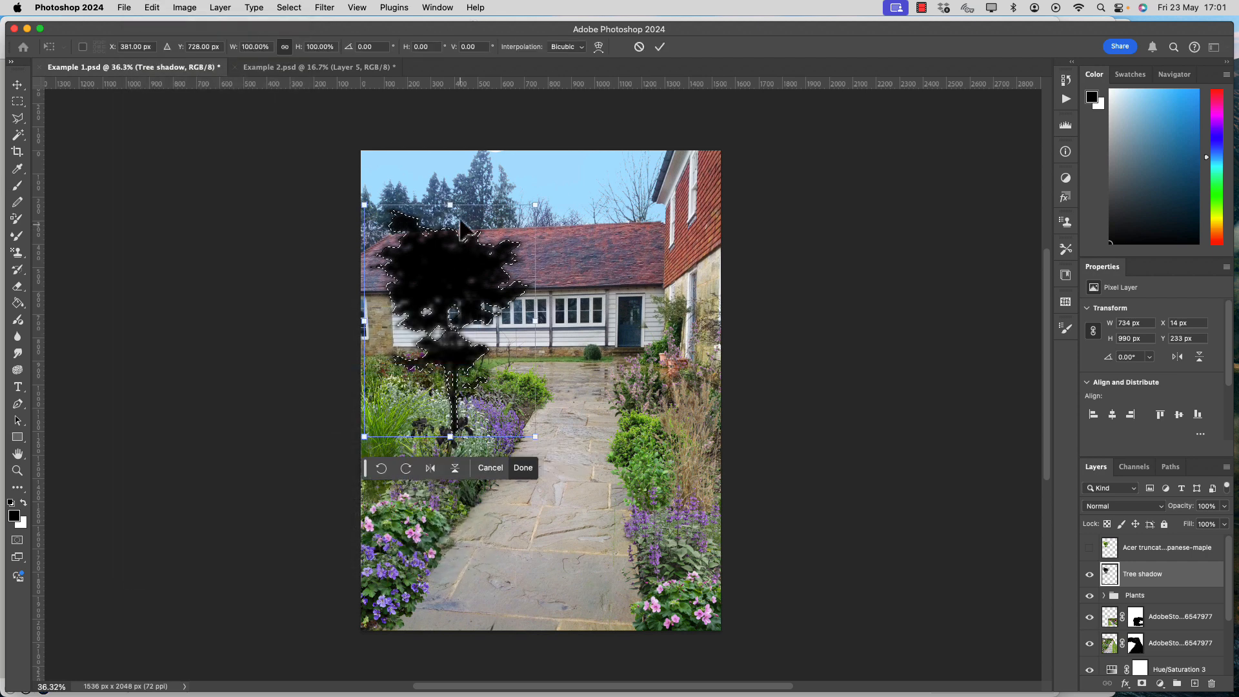
{"action": "mouse_move", "coordinate": [536, 205]}
{"action": "left_mouse_down"}
{"action": "mouse_move", "coordinate": [539, 187]}
{"action": "mouse_move", "coordinate": [535, 203]}
{"action": "left_mouse_up"}
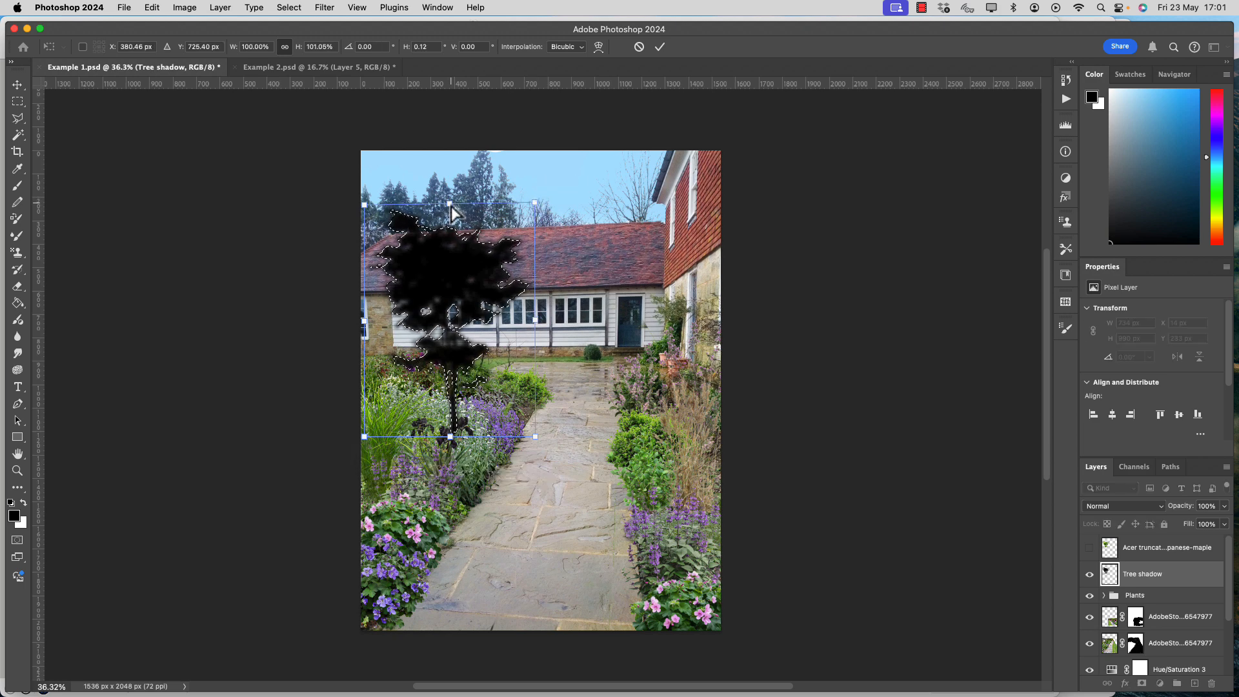
{"action": "left_click_drag", "start_coordinate": [451, 204], "coordinate": [559, 624]}
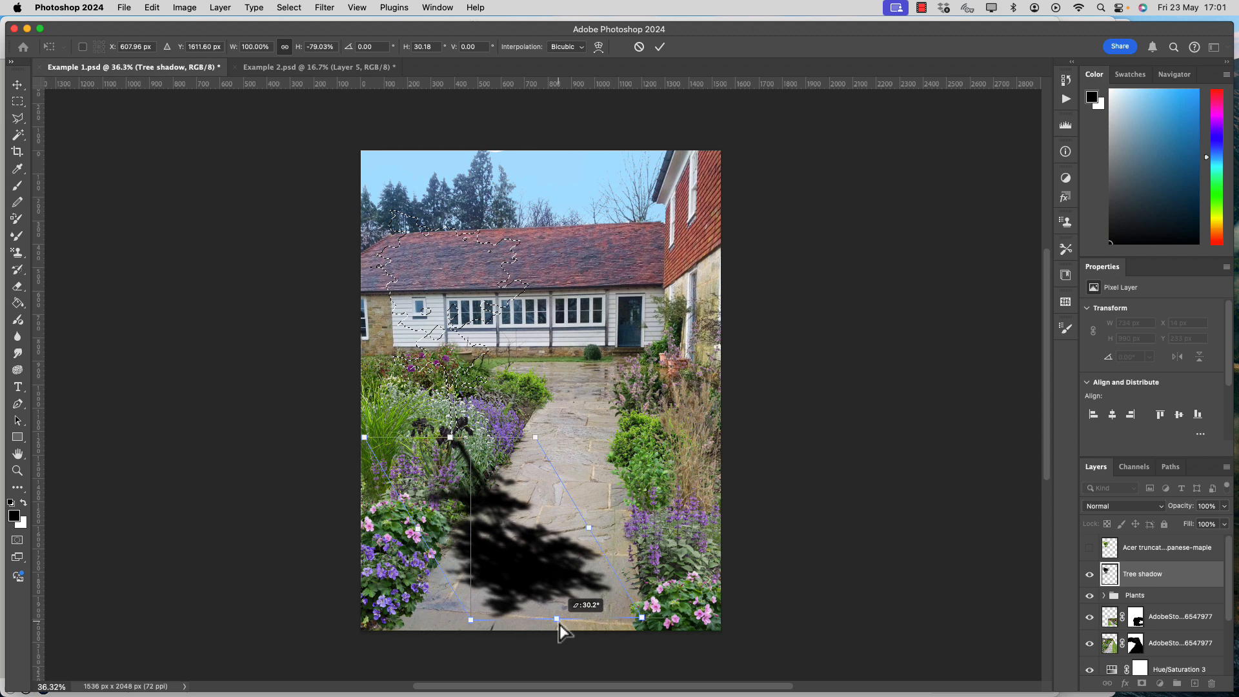
{"action": "key", "text": "Return"}
{"action": "left_click", "coordinate": [1090, 548]}
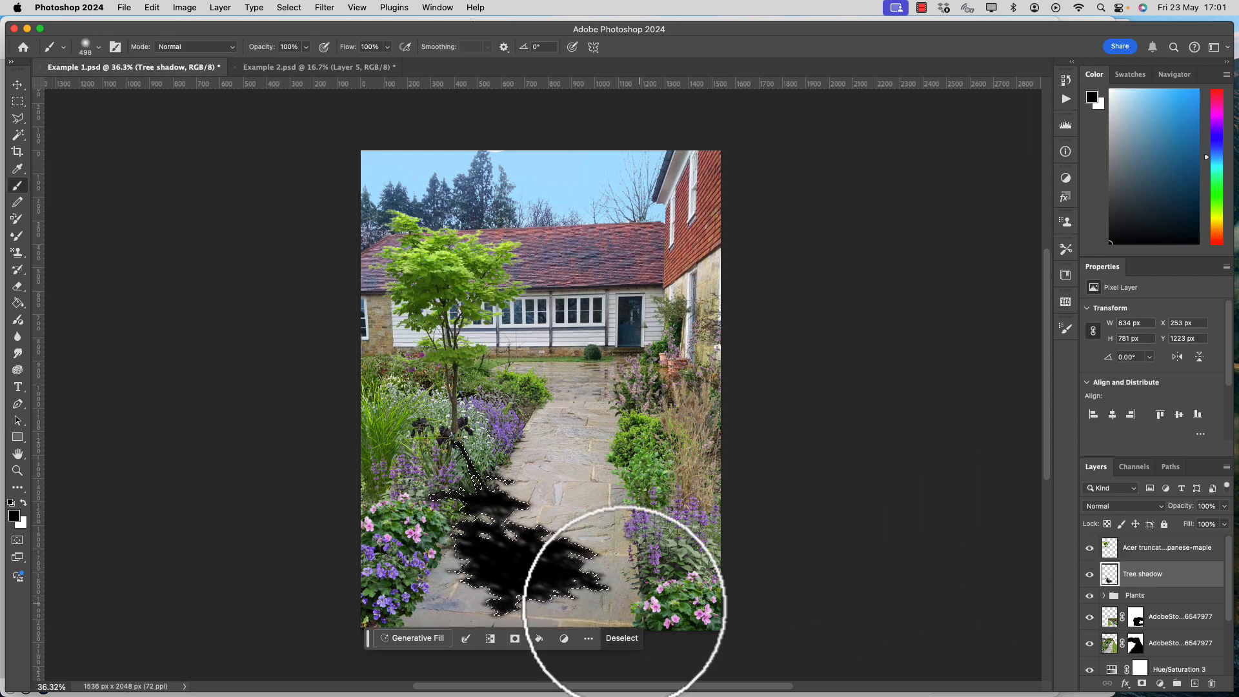
Distort the shadow on the path again, flattening it to about 84% height with about 5.5° horizontal skew.
{"action": "left_click", "coordinate": [153, 8]}
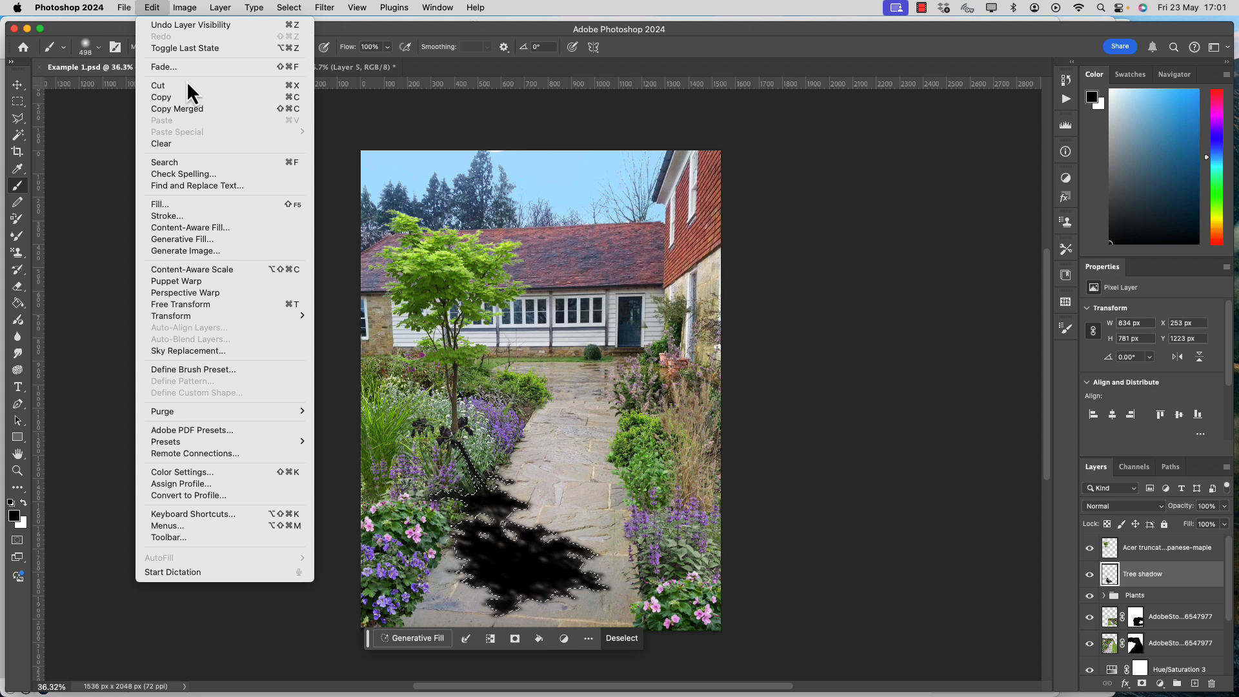
{"action": "mouse_move", "coordinate": [244, 318]}
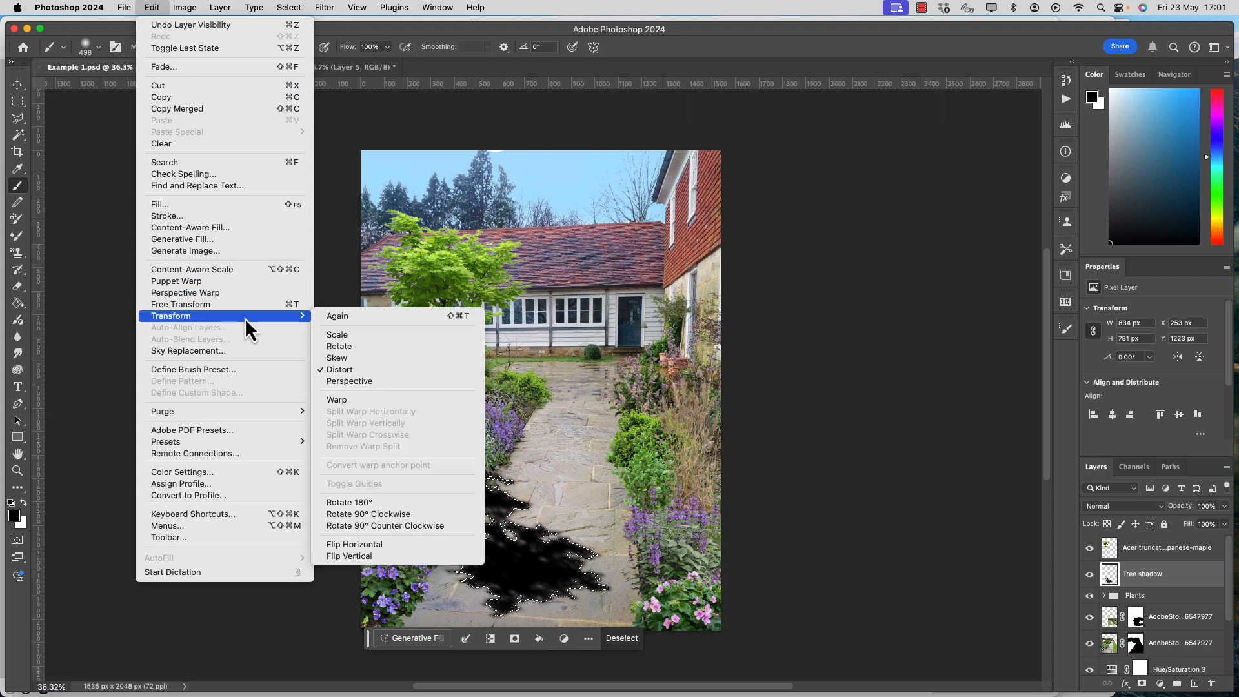
{"action": "left_click", "coordinate": [412, 369]}
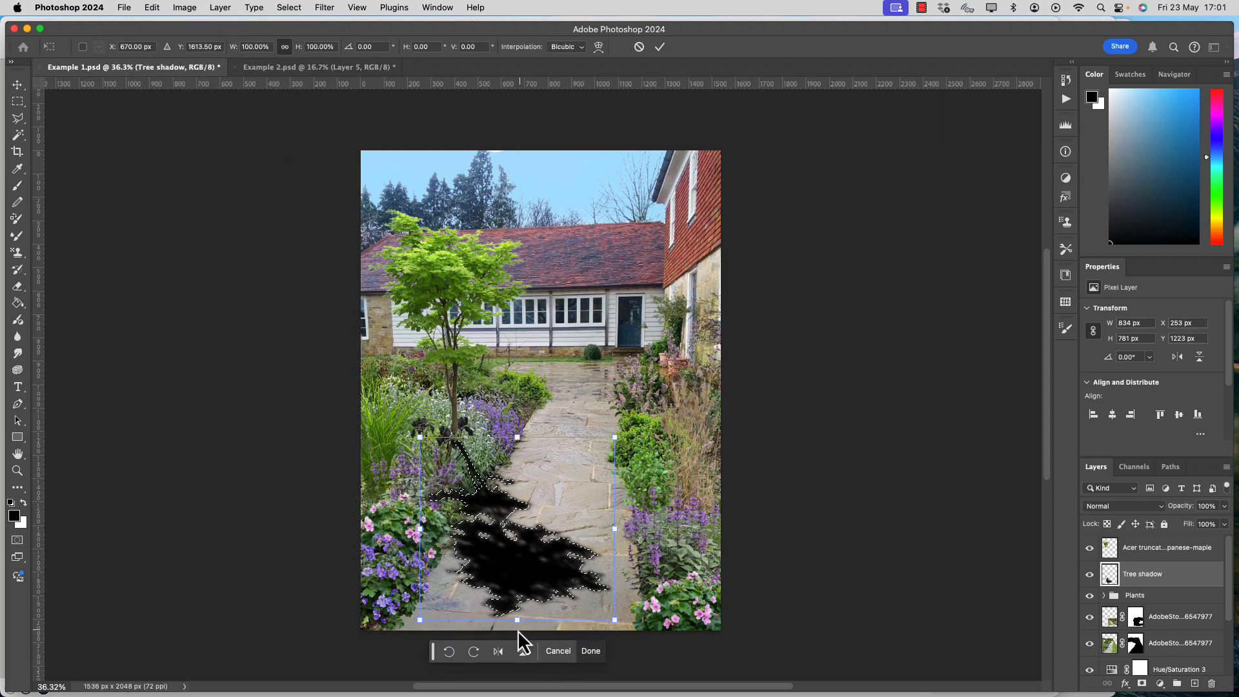
{"action": "left_click_drag", "start_coordinate": [519, 621], "coordinate": [535, 592]}
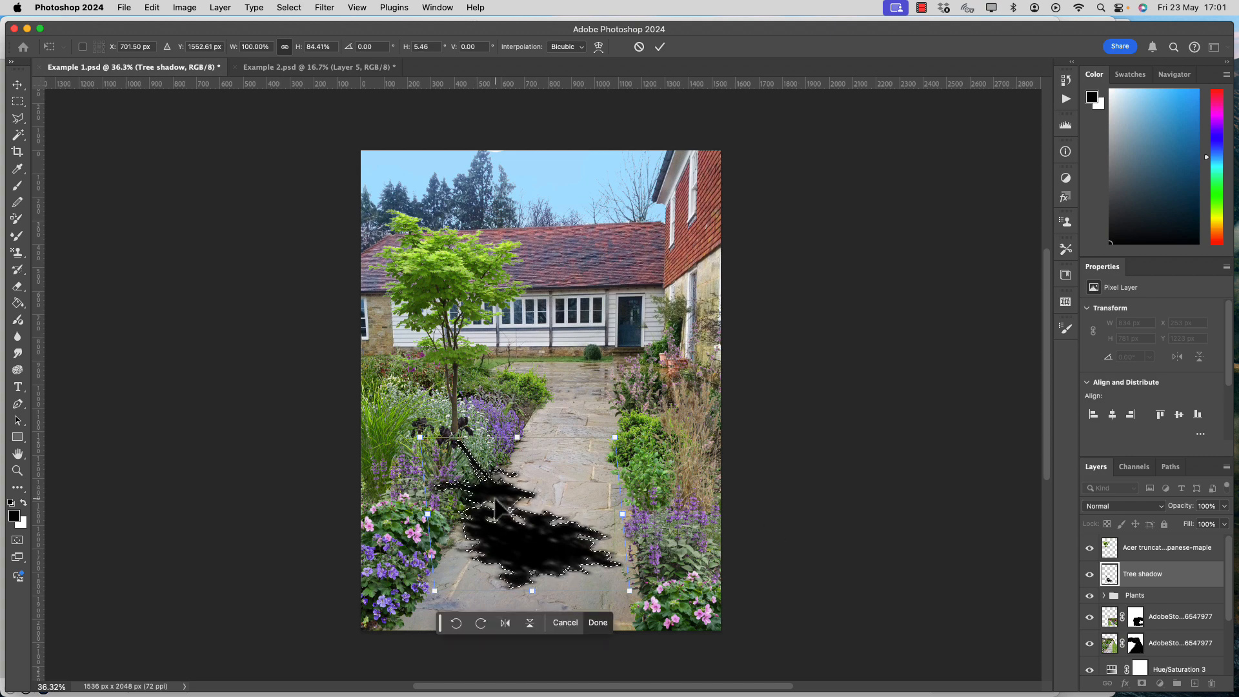
Move the shadow up so its trunk meets the base of the maple's trunk, and apply the transform.
{"action": "scroll", "coordinate": [496, 500], "scroll_direction": "up", "scroll_amount": 5}
{"action": "scroll", "coordinate": [505, 517], "scroll_direction": "up", "scroll_amount": 3}
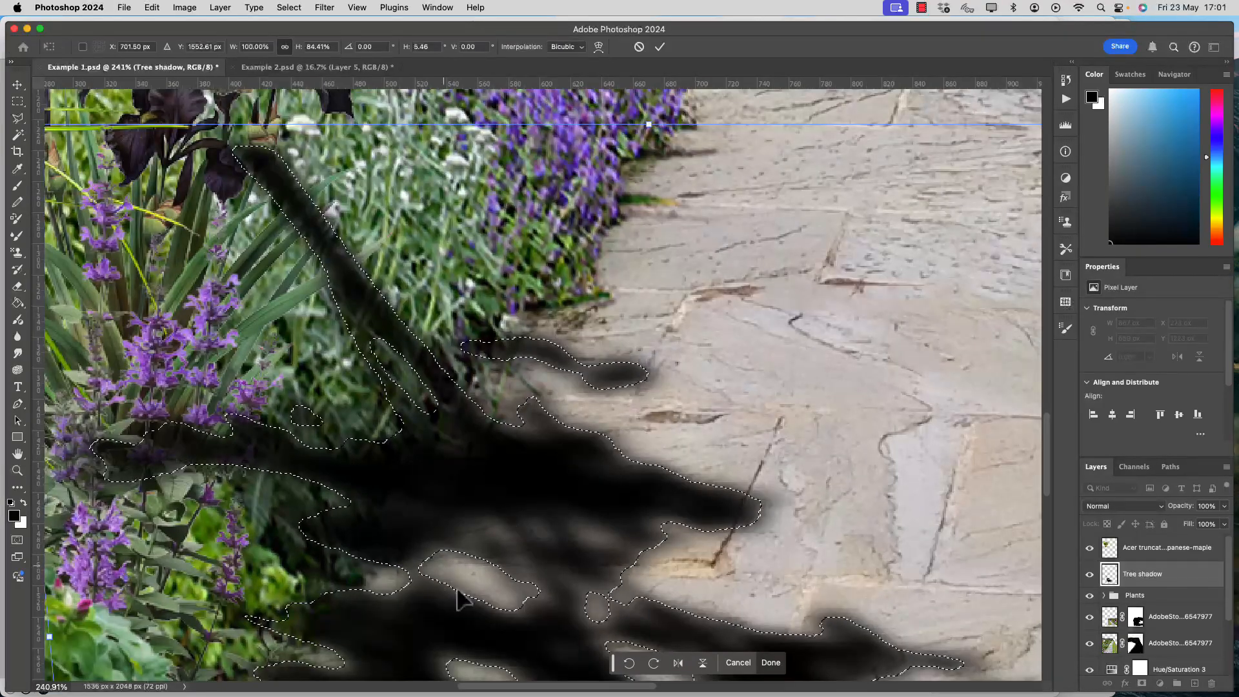
{"action": "scroll", "coordinate": [478, 517], "scroll_direction": "down", "scroll_amount": 2}
{"action": "left_click_drag", "start_coordinate": [367, 331], "coordinate": [352, 289]}
{"action": "scroll", "coordinate": [428, 434], "scroll_direction": "down", "scroll_amount": 3}
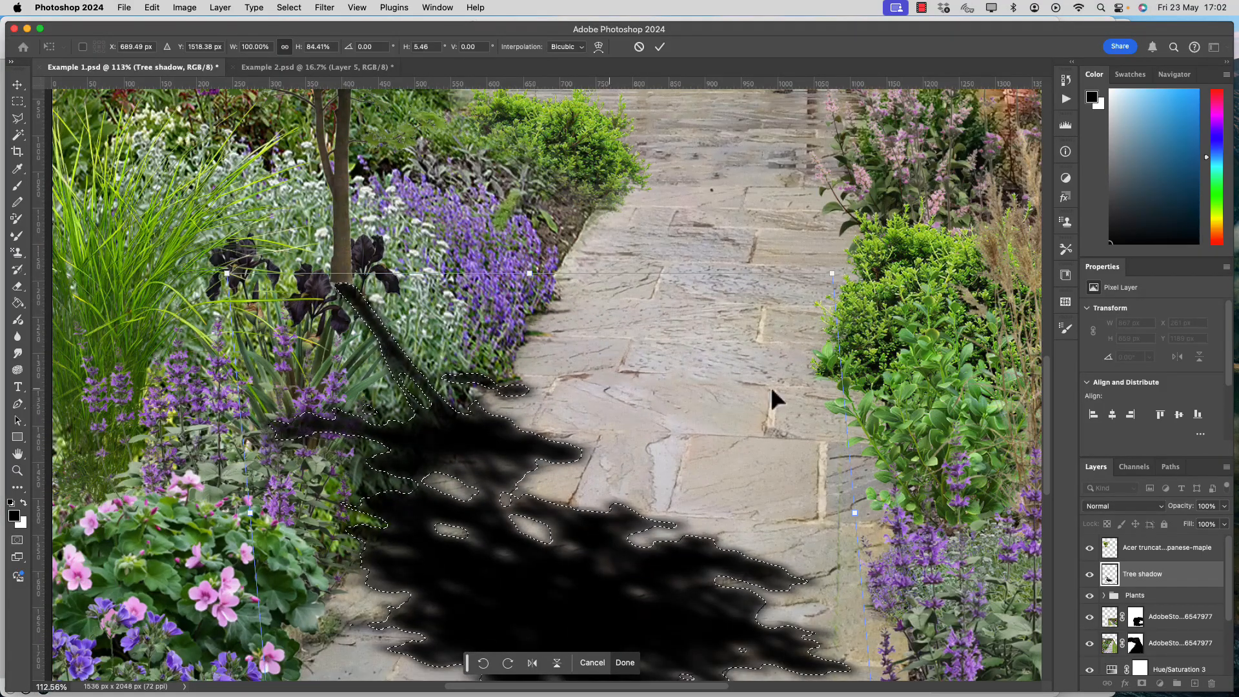
{"action": "scroll", "coordinate": [619, 296], "scroll_direction": "down", "scroll_amount": 4}
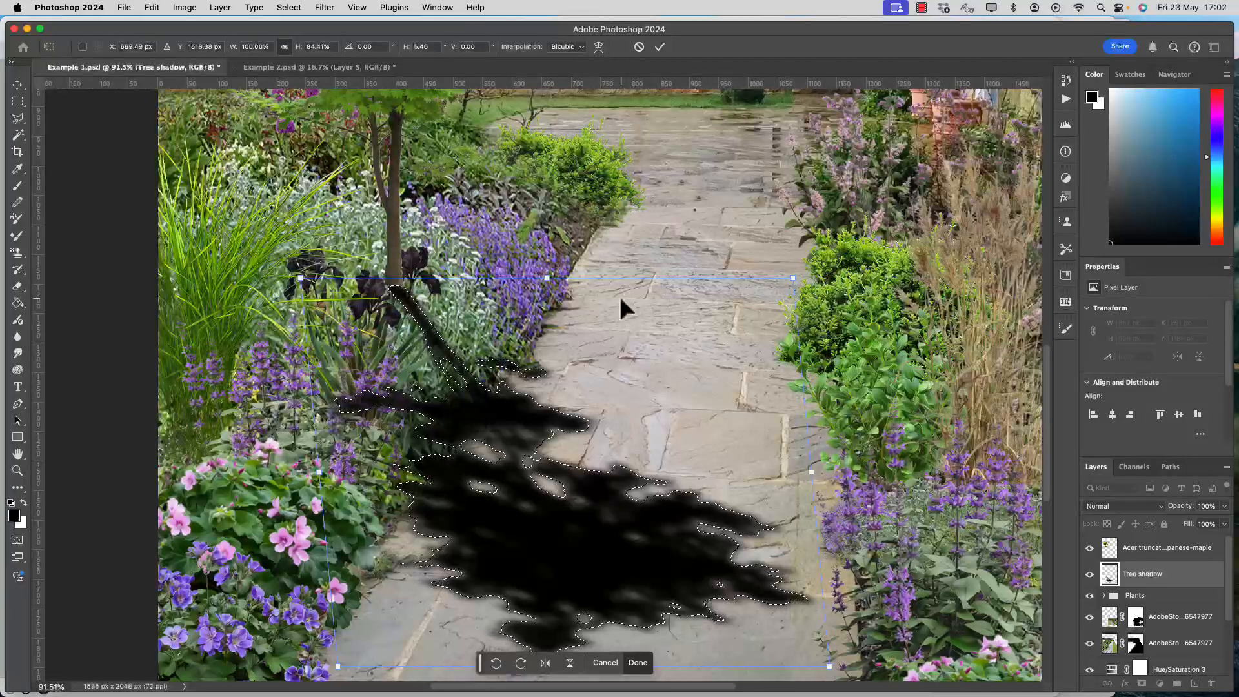
{"action": "key", "text": "b"}
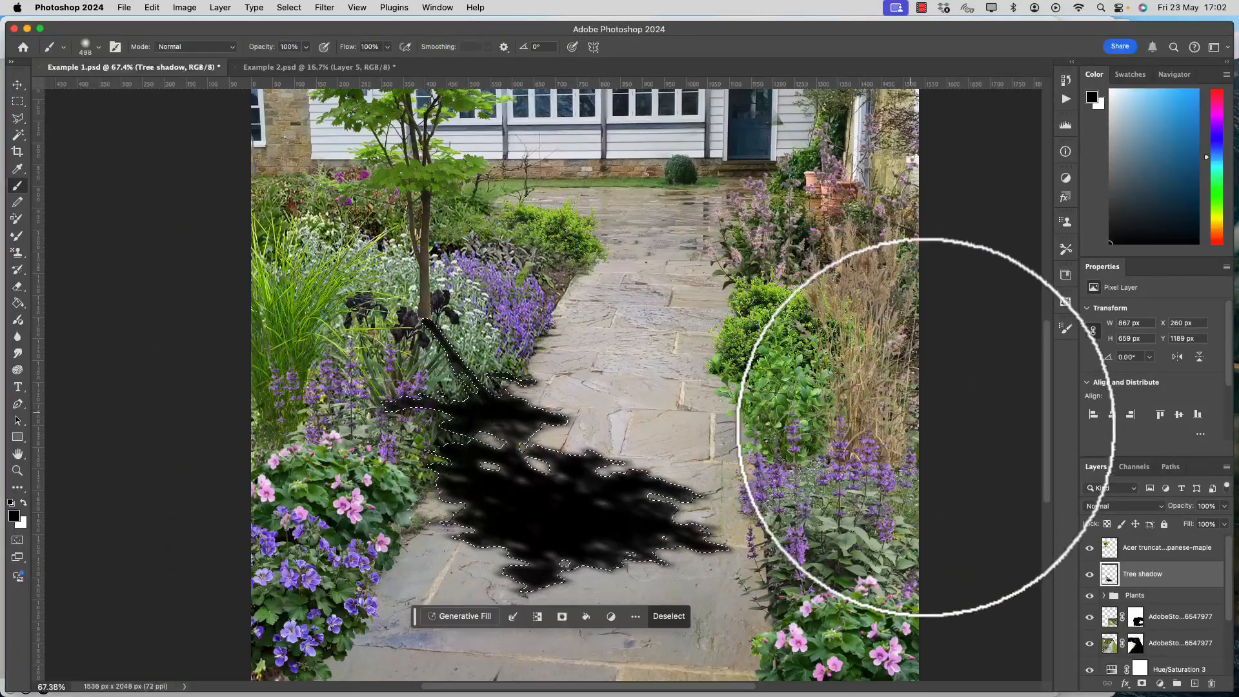
Select the whole canvas and lower the Tree shadow layer's opacity to 43%.
{"action": "key", "text": "super+a"}
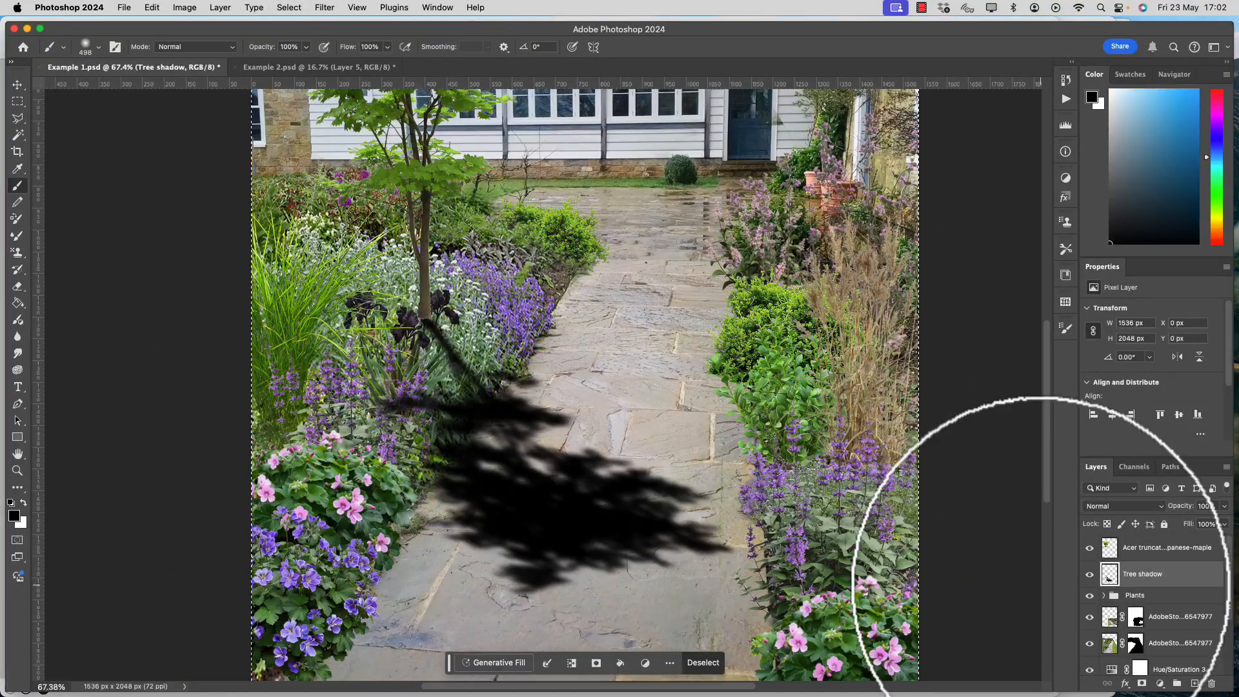
{"action": "left_click", "coordinate": [1224, 523]}
{"action": "left_click_drag", "start_coordinate": [1212, 524], "coordinate": [1192, 524]}
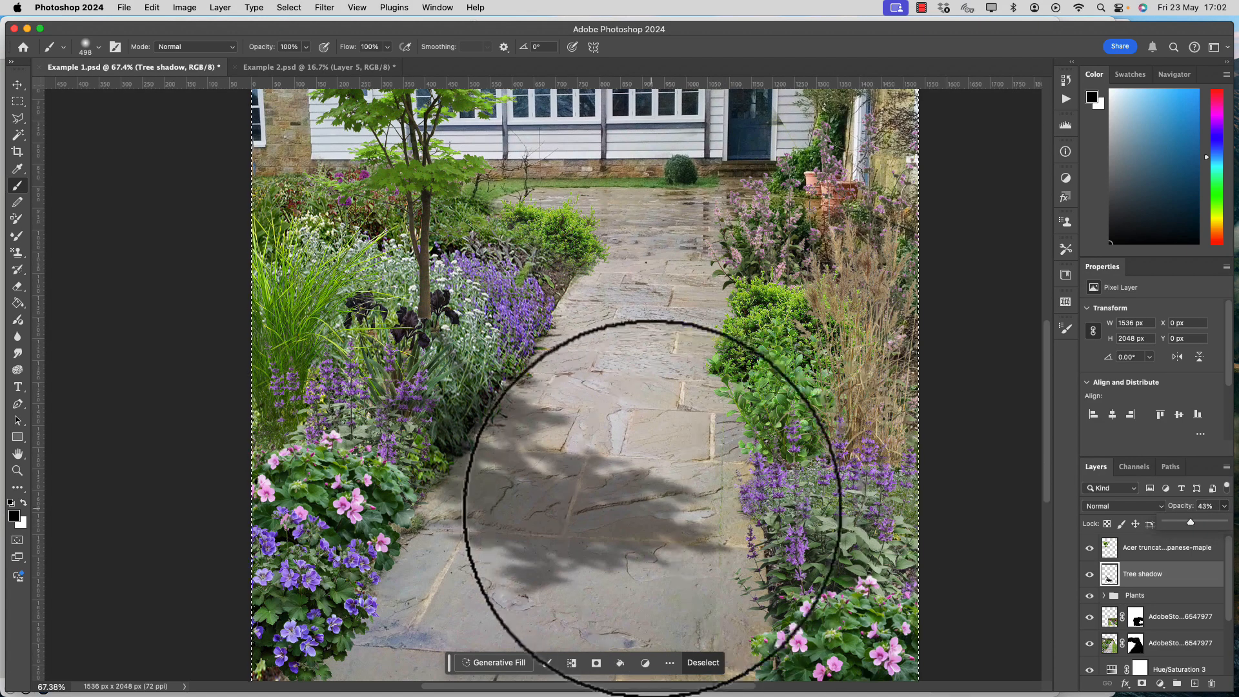
{"action": "scroll", "coordinate": [652, 510], "scroll_direction": "down", "scroll_amount": 3}
Make the Japanese maple layer active with the Eraser tool and examine the eraser's brush size, hardness and preset.
{"action": "left_click", "coordinate": [1106, 548]}
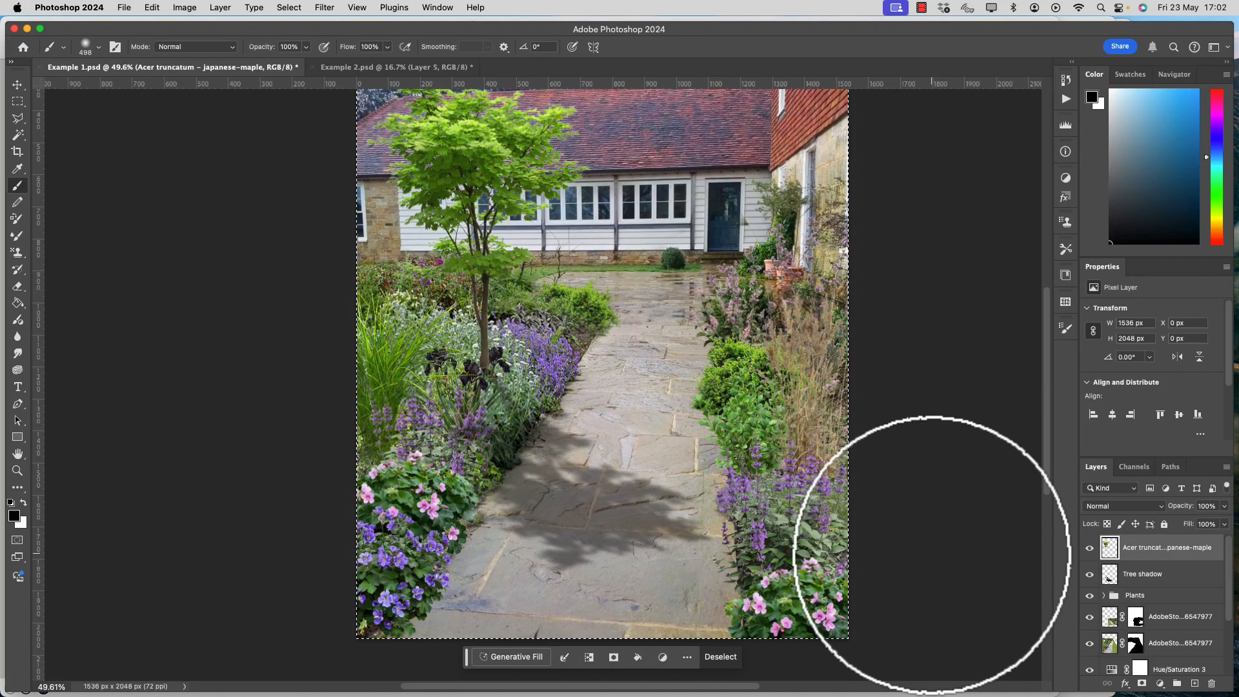
{"action": "key", "text": "e"}
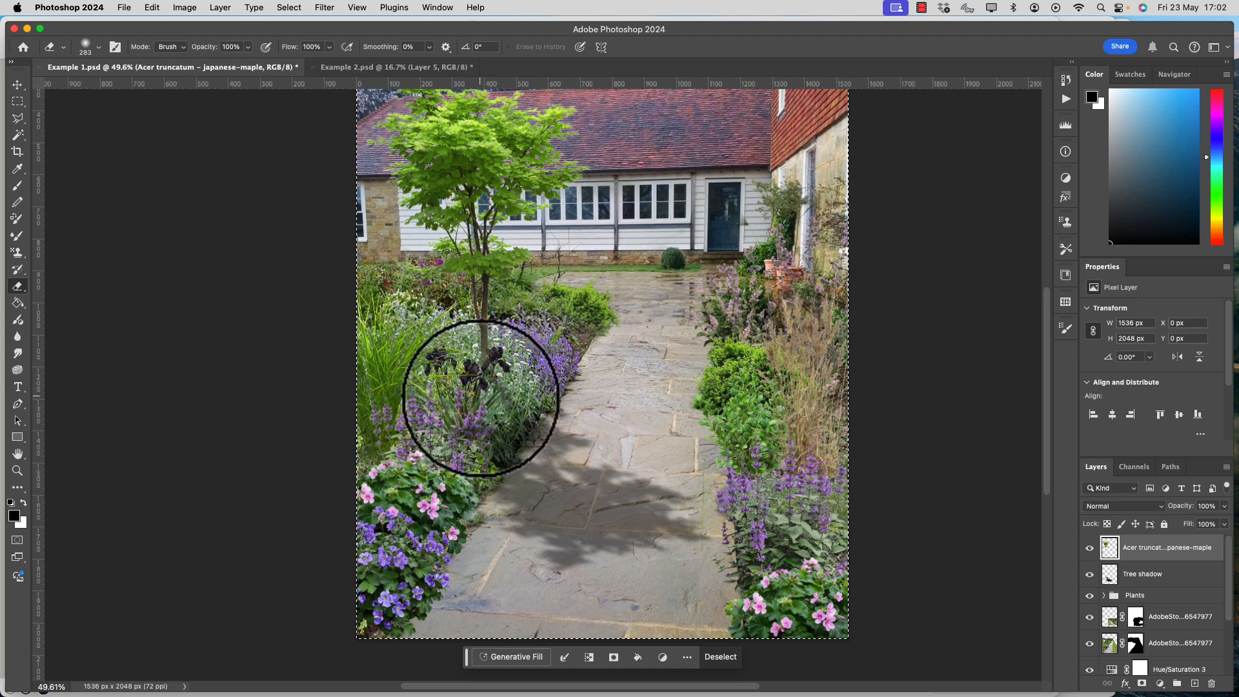
{"action": "left_click", "coordinate": [90, 48]}
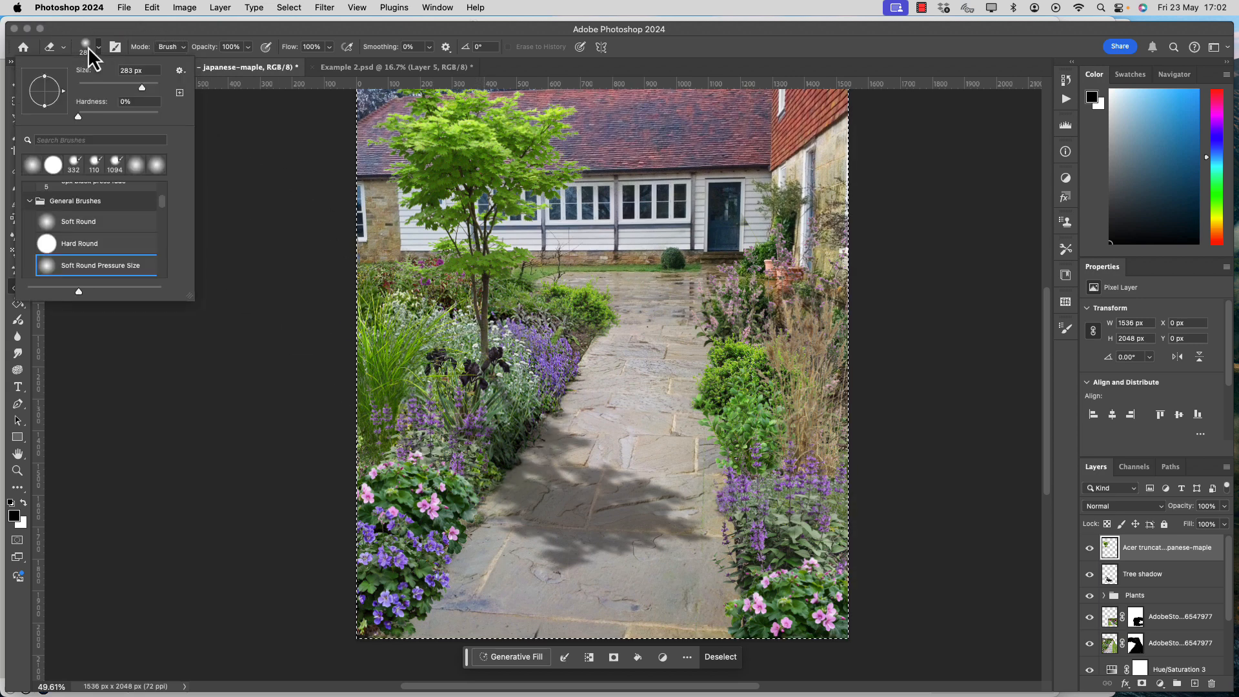
{"action": "left_click", "coordinate": [90, 48]}
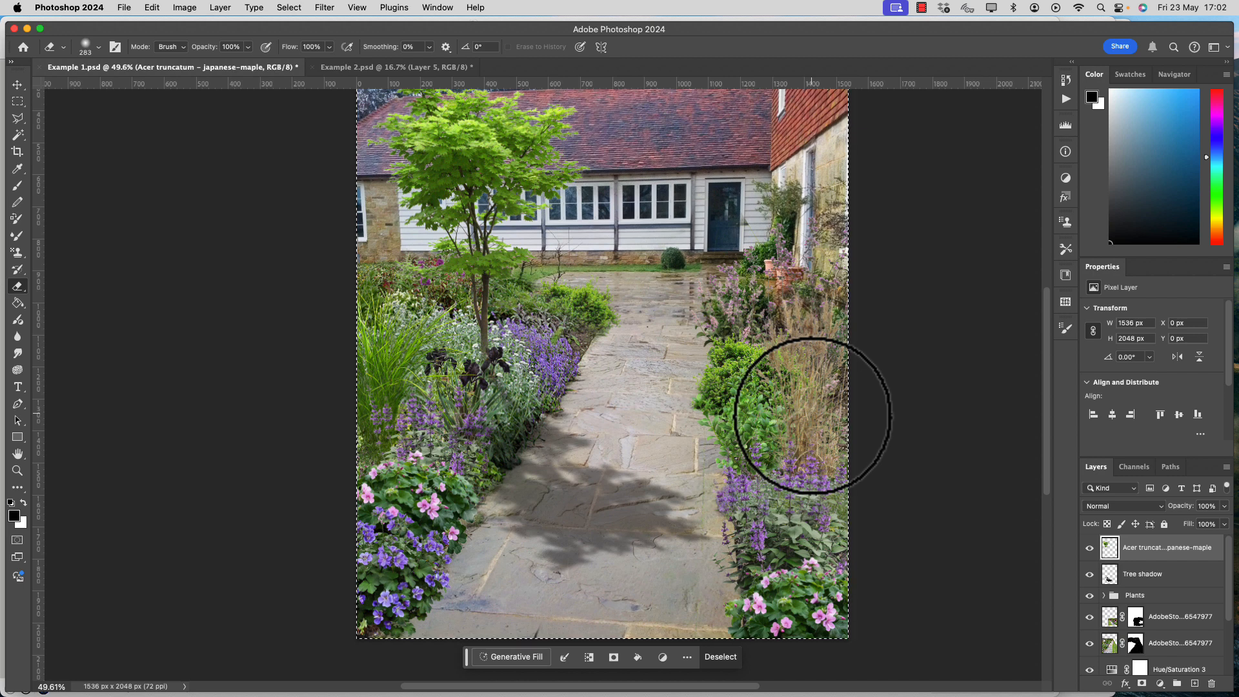
Load the Japanese maple layer's outline as a selection and make the Tree shadow layer active.
{"action": "scroll", "coordinate": [816, 434], "scroll_direction": "down", "scroll_amount": 3}
{"action": "scroll", "coordinate": [360, 560], "scroll_direction": "down", "scroll_amount": 4}
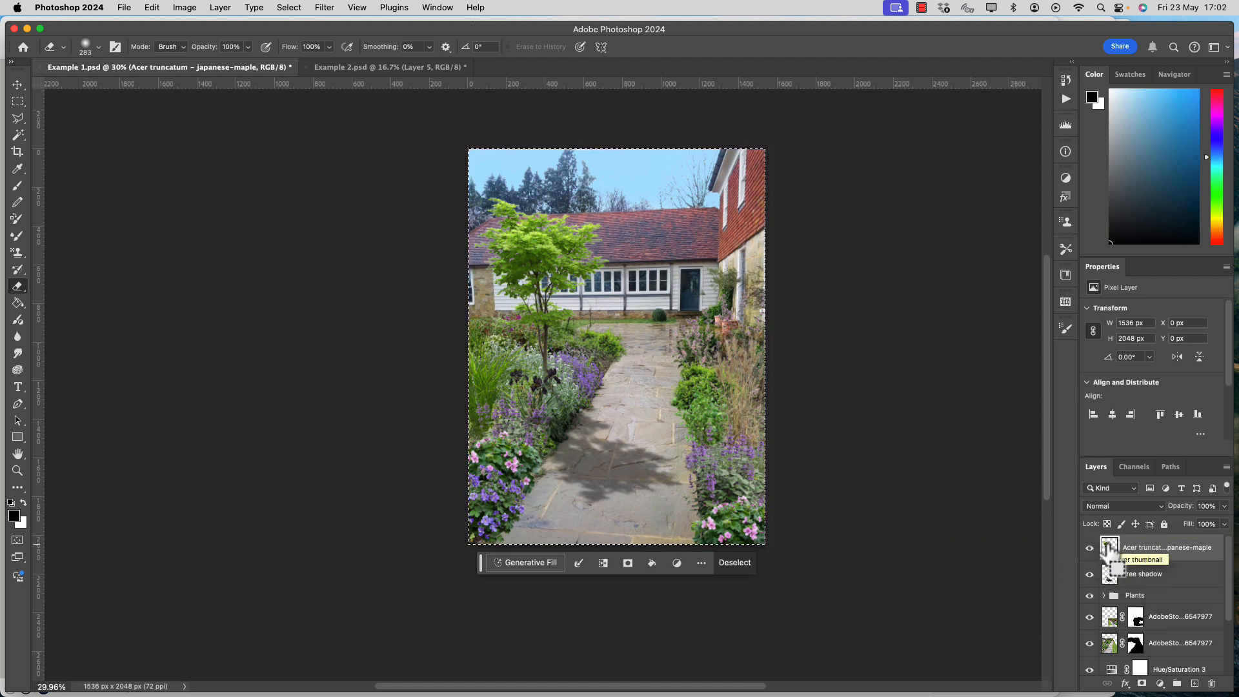
{"action": "left_click_drag", "start_coordinate": [1109, 537], "coordinate": [1109, 548]}
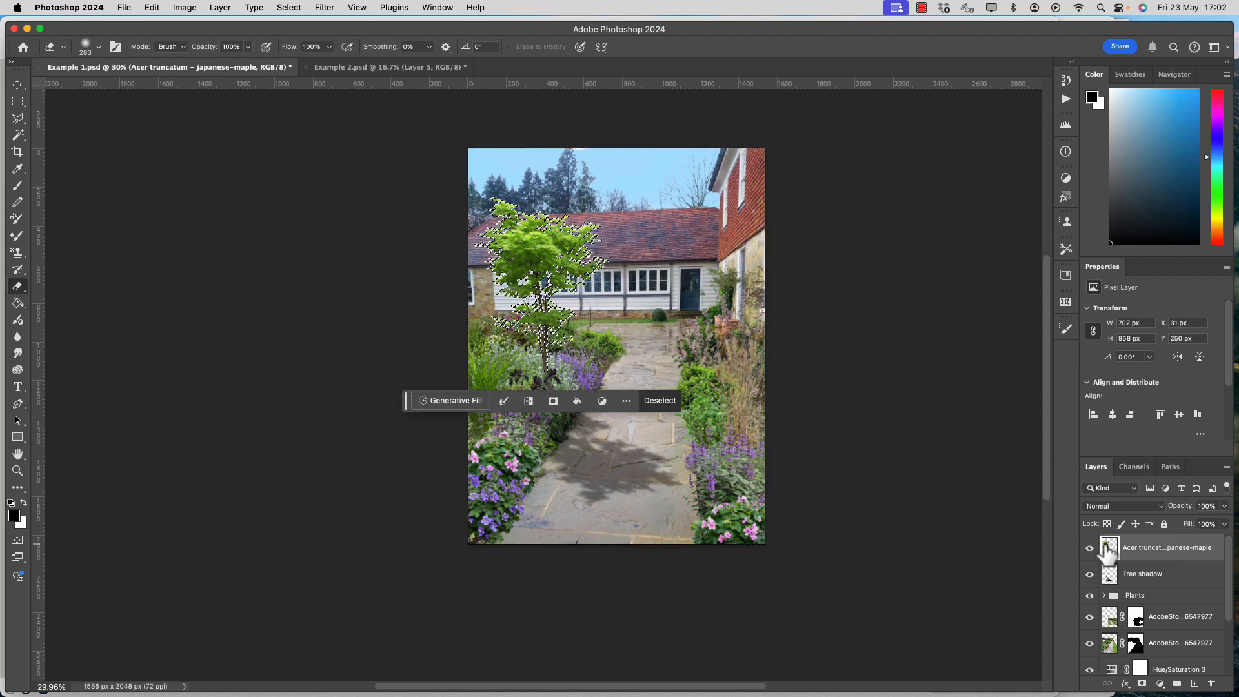
{"action": "left_click", "coordinate": [1111, 574]}
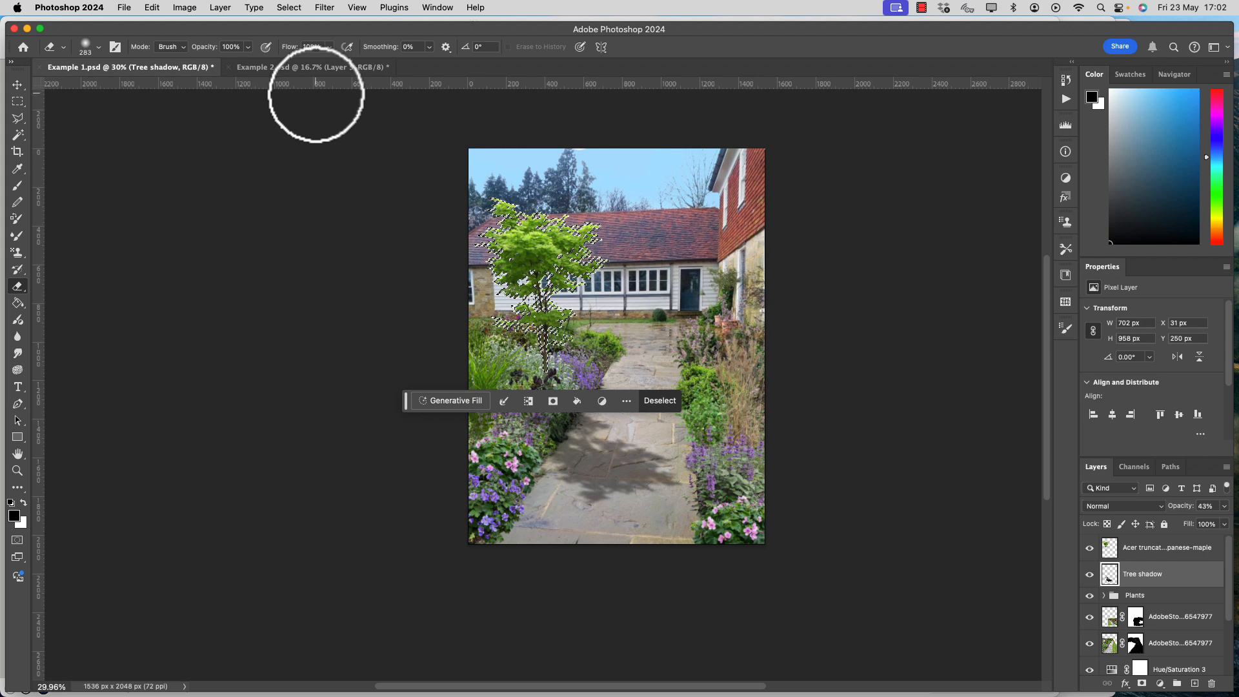
{"action": "left_click", "coordinate": [323, 7]}
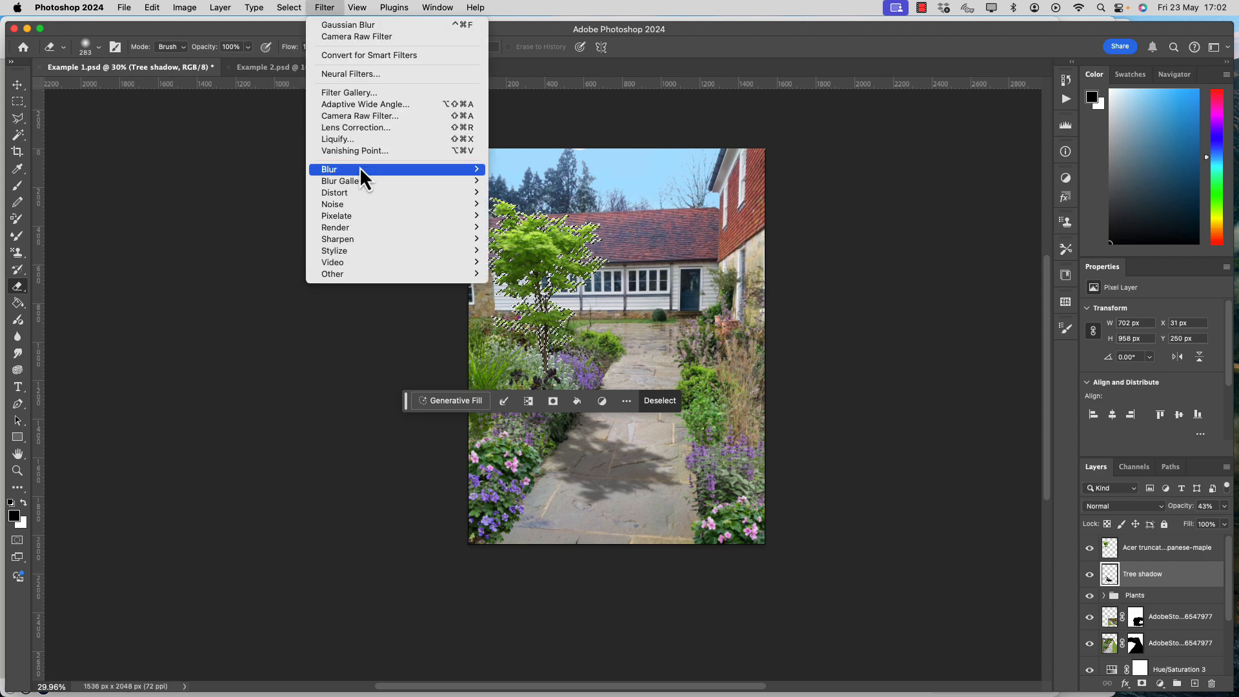
{"action": "mouse_move", "coordinate": [359, 170]}
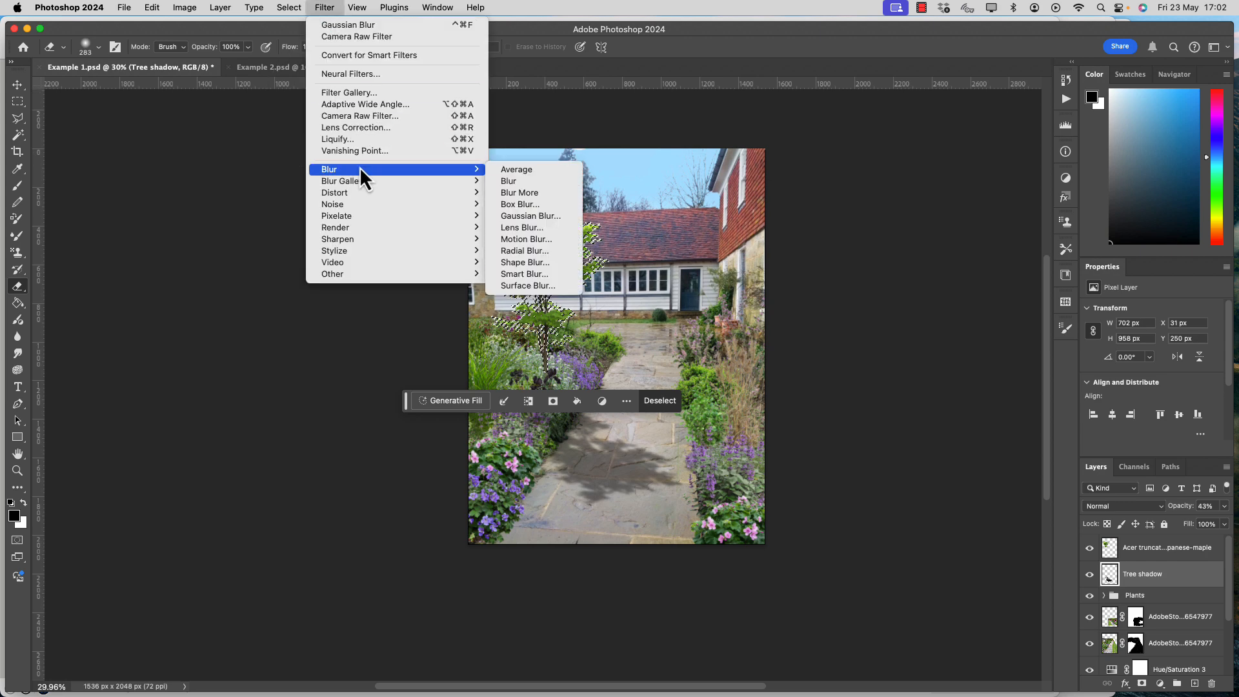
{"action": "left_click", "coordinate": [947, 275]}
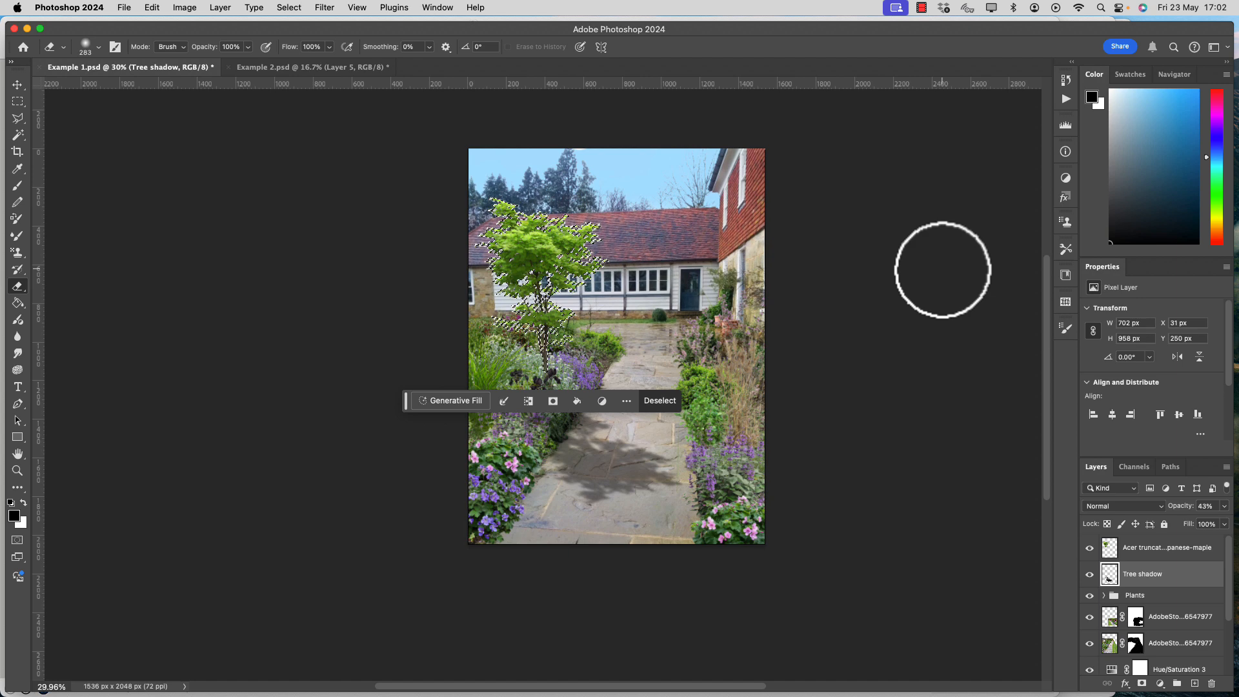